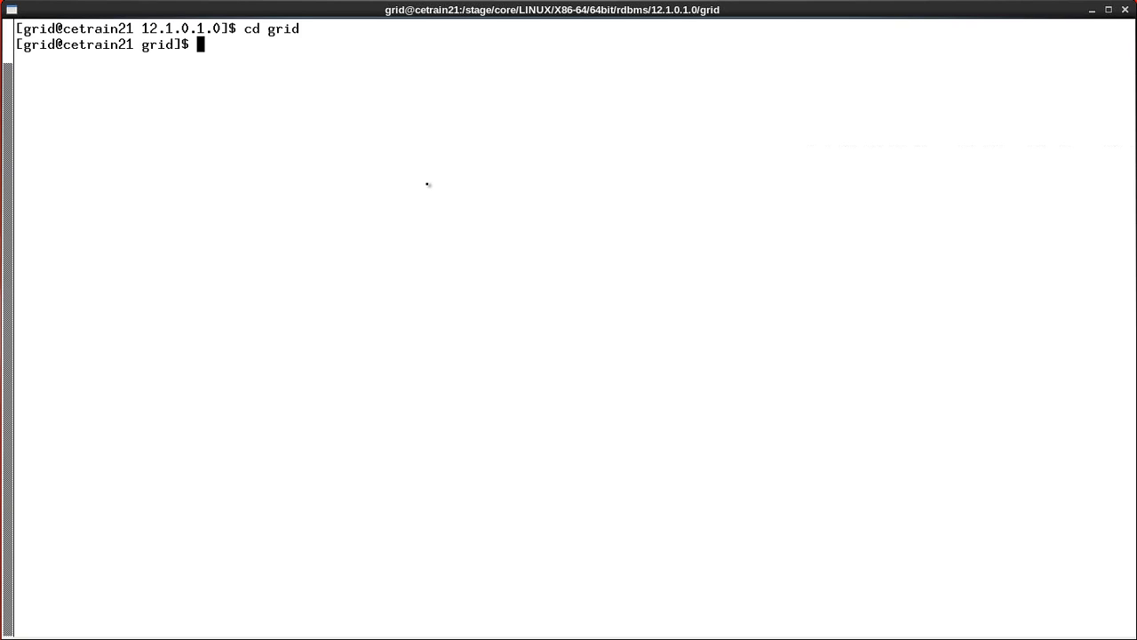
# - List the environment variables with env, then launch ./runInstaller from the grid staging directory
pyautogui.write('env')
pyautogui.press('Return')
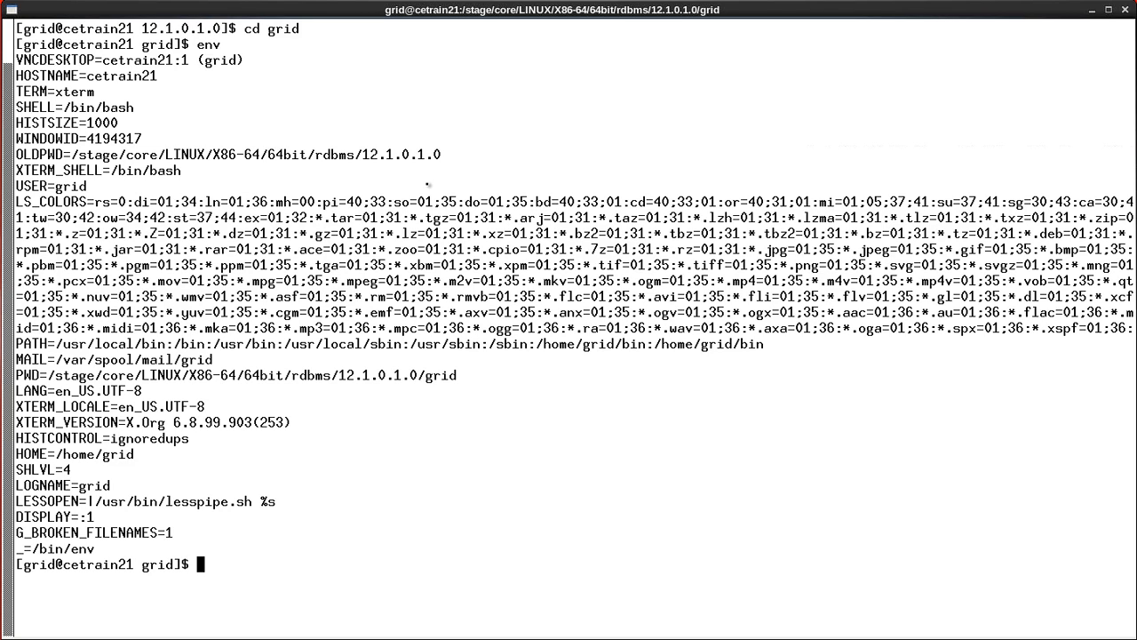
pyautogui.write('./runInstaller')
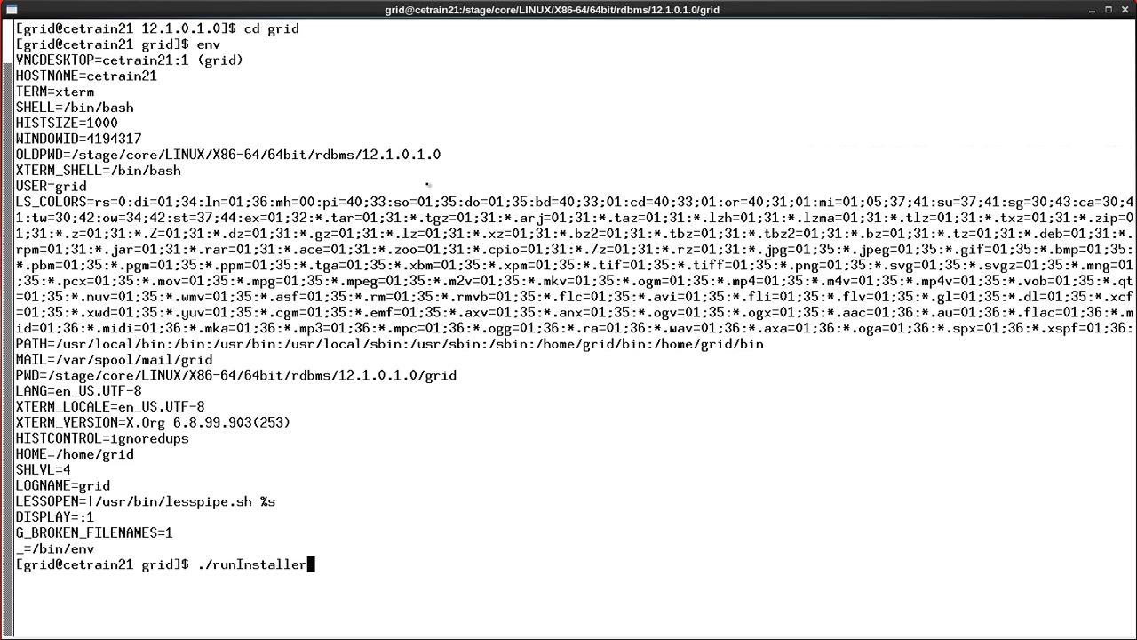
pyautogui.press('Return')
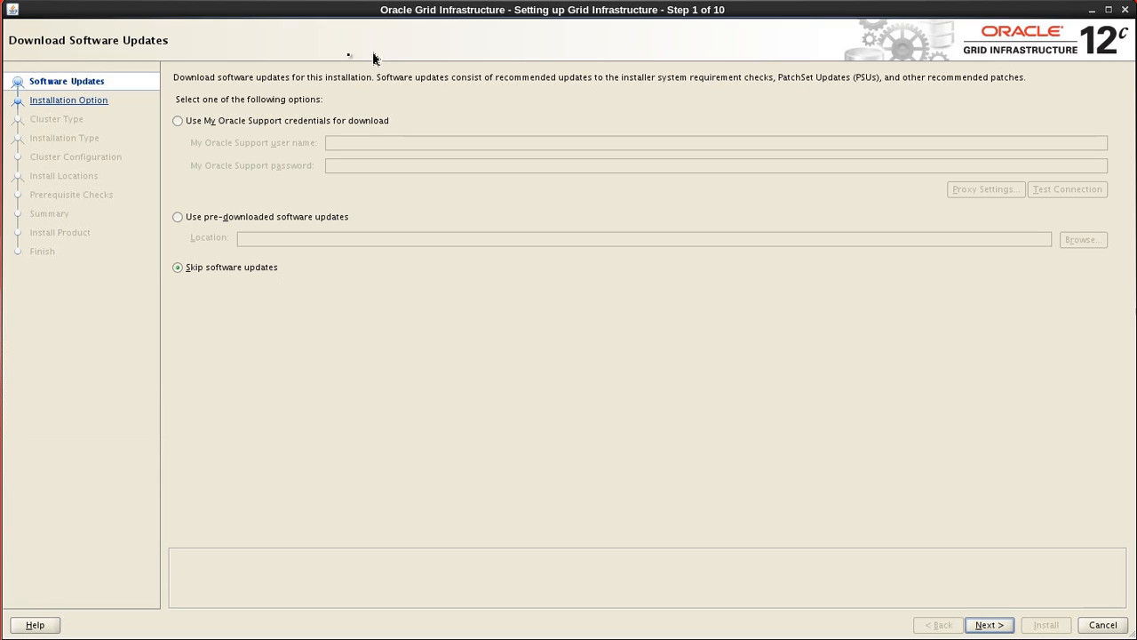
# - Try the support-credential and pre-downloaded update options, then choose Skip software updates and continue
pyautogui.click(187, 128)
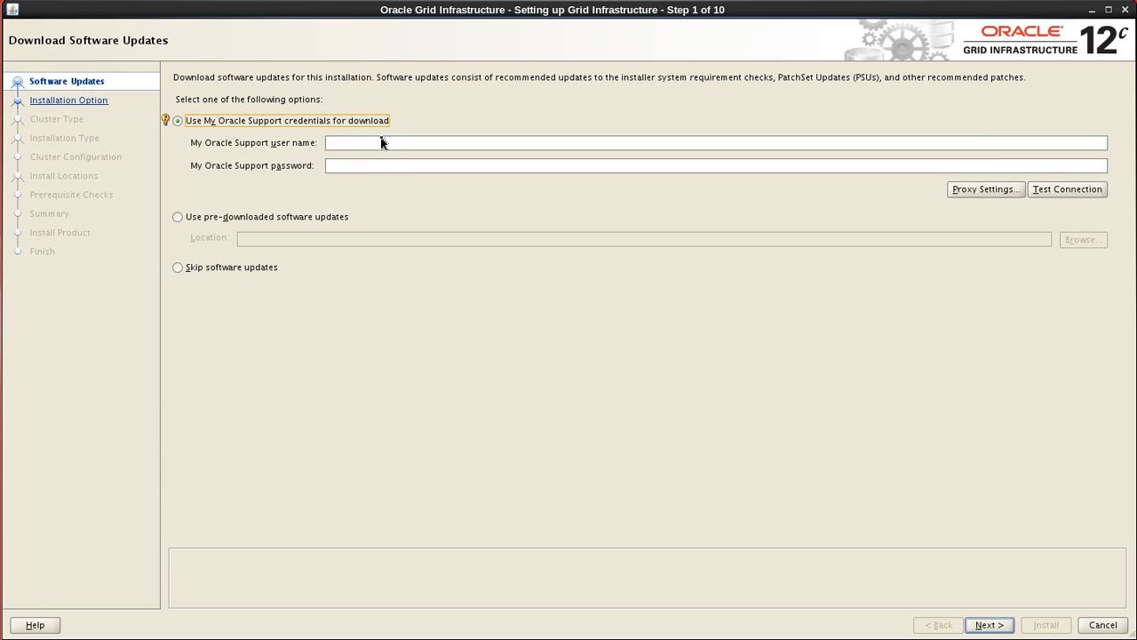
pyautogui.click(380, 140)
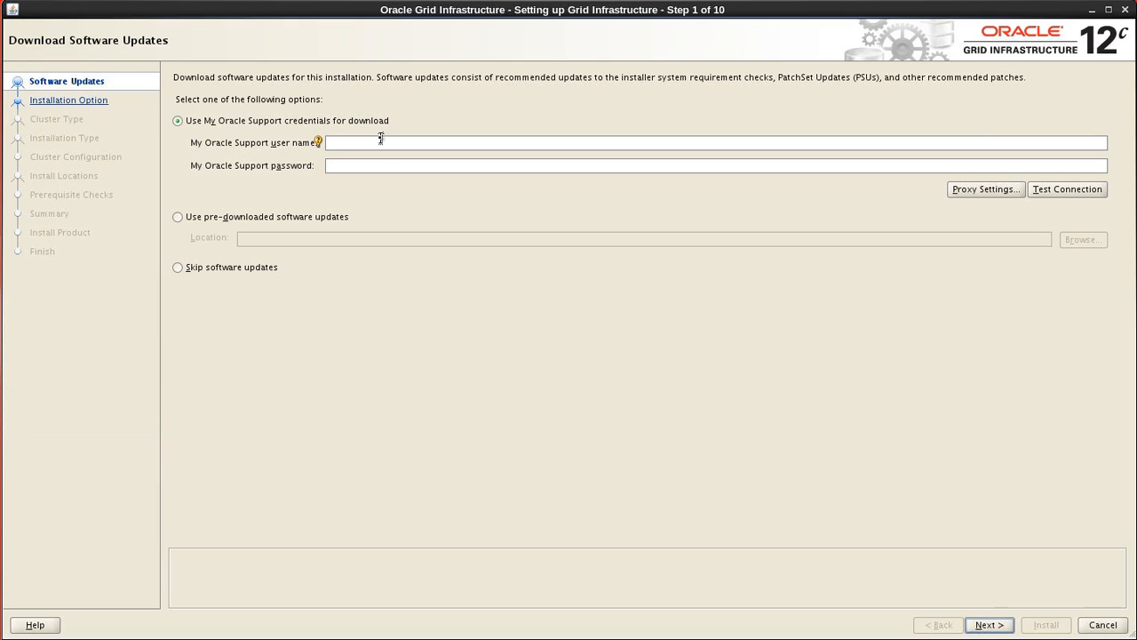
pyautogui.click(355, 166)
pyautogui.click(178, 216)
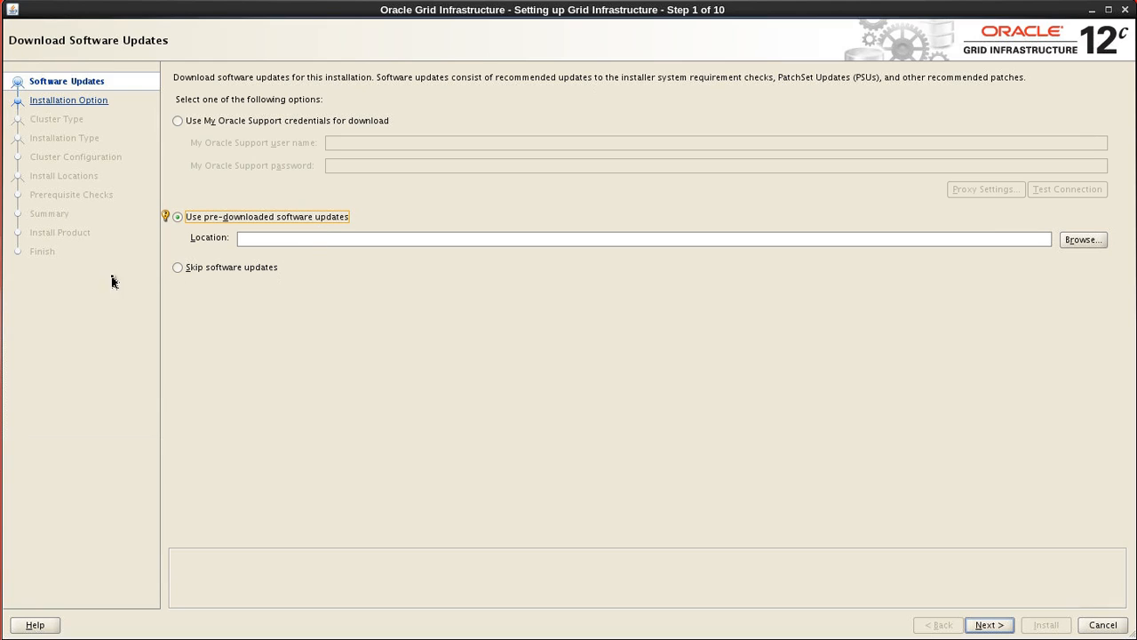
pyautogui.click(166, 217)
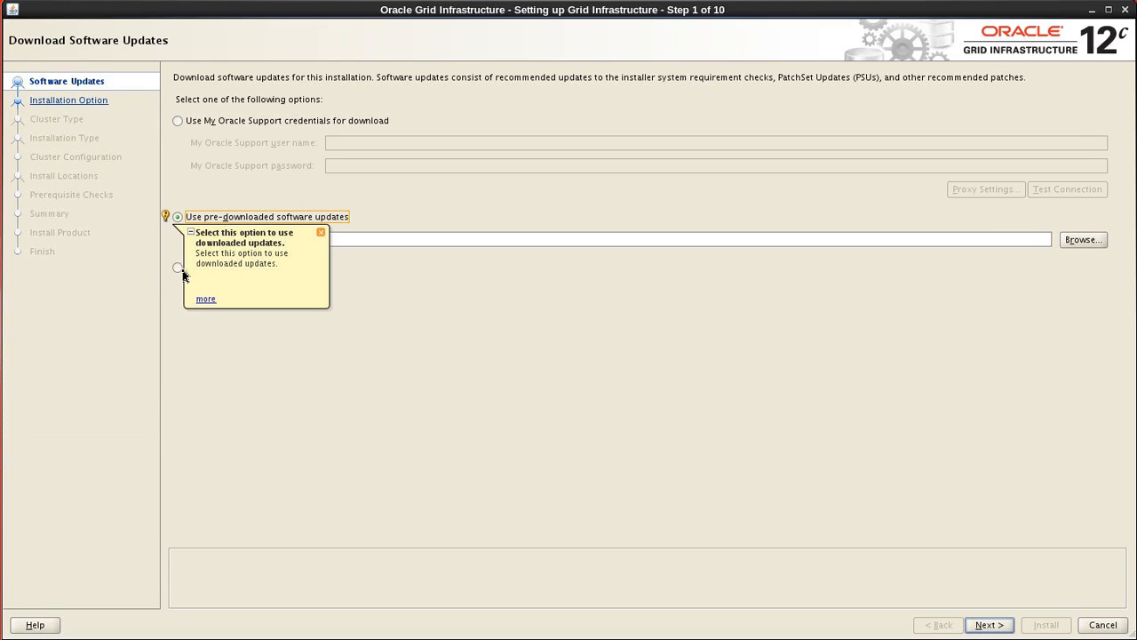
pyautogui.click(321, 233)
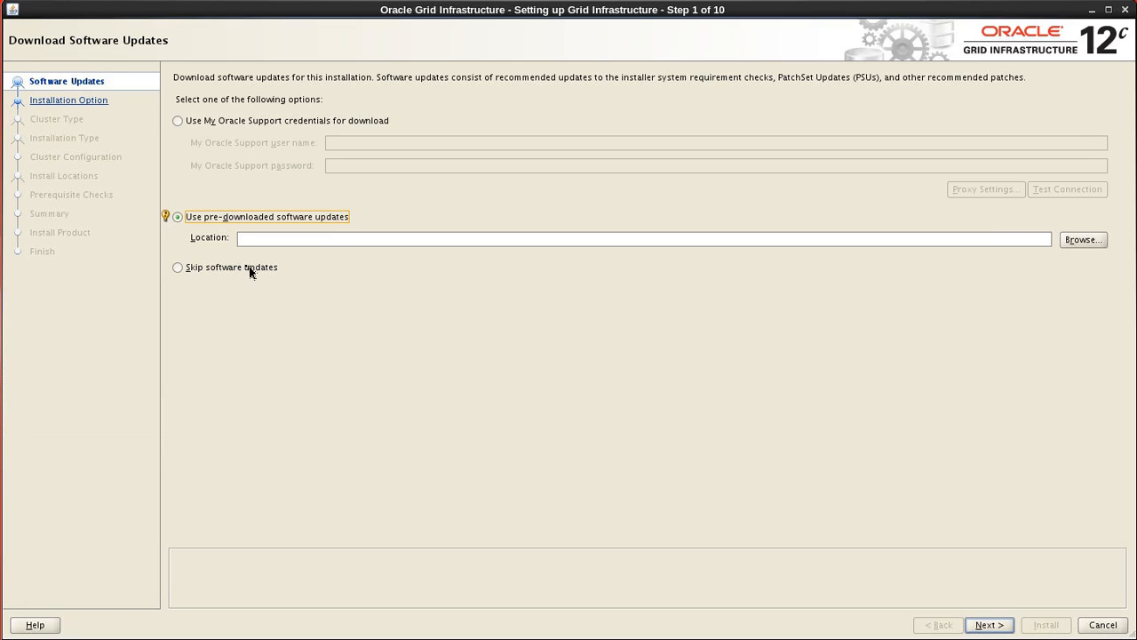
pyautogui.click(179, 268)
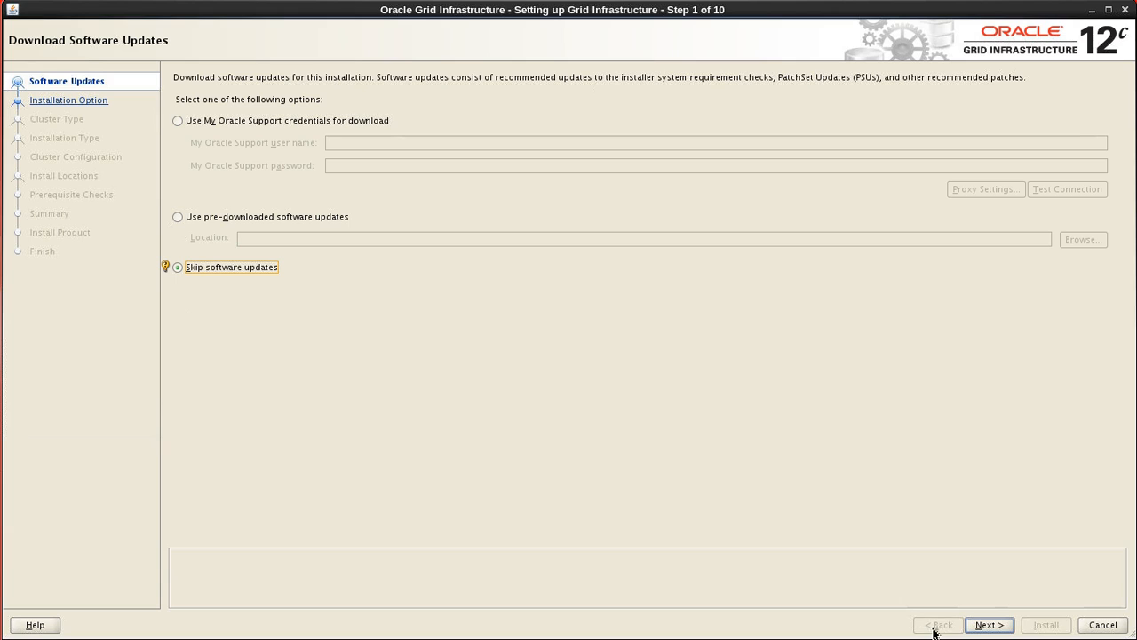
pyautogui.click(978, 625)
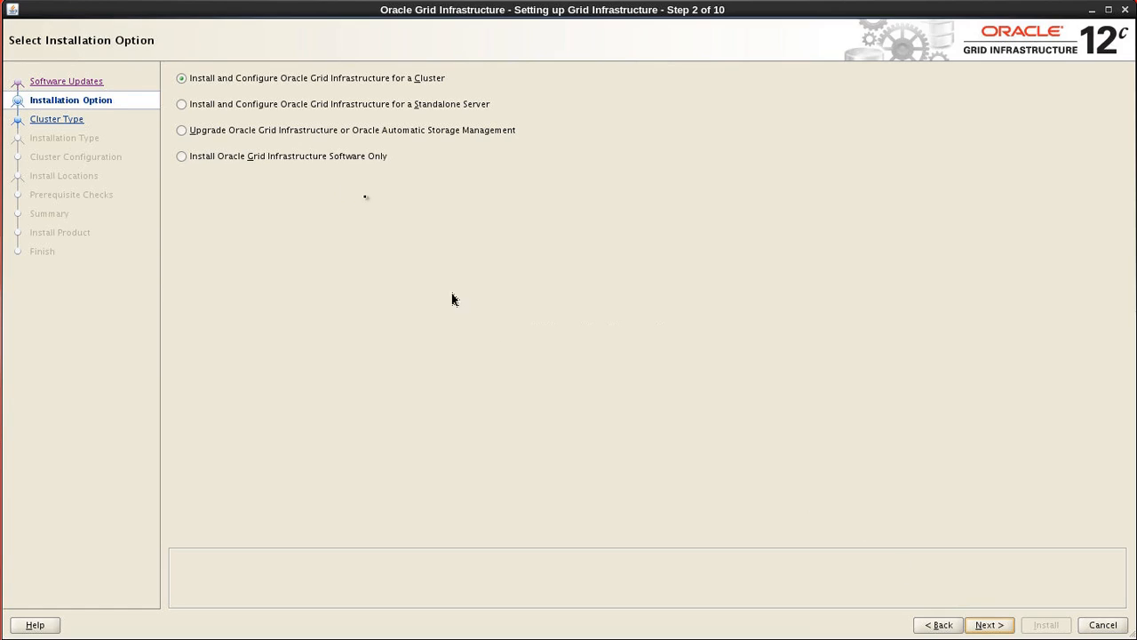
# - Choose 'Install and Configure Oracle Grid Infrastructure for a Cluster' and continue
pyautogui.click(184, 84)
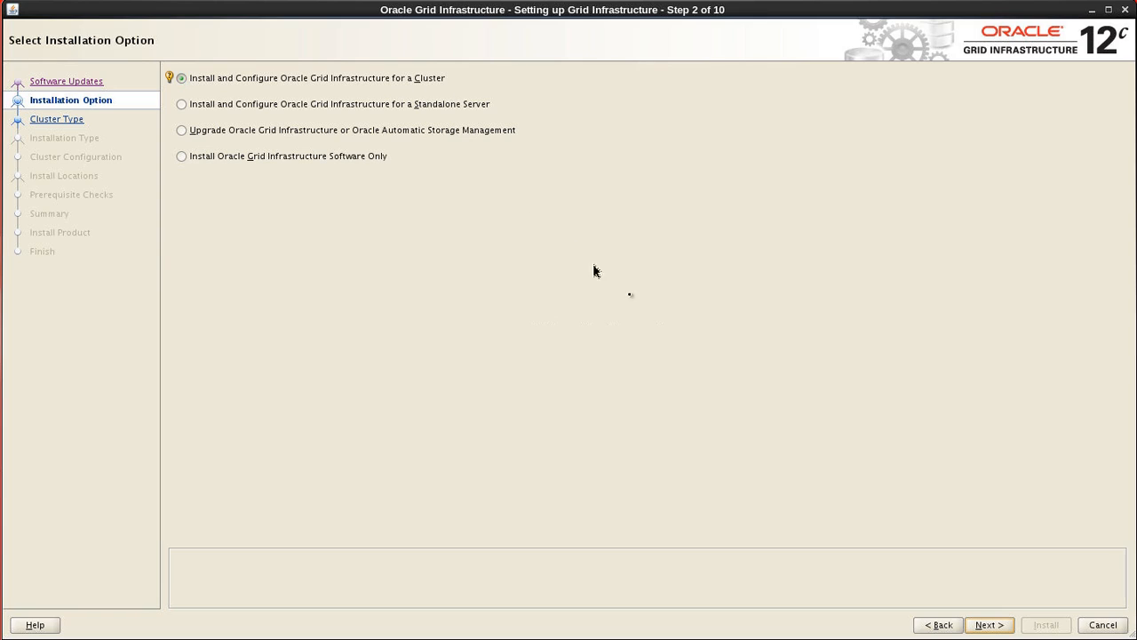
pyautogui.click(983, 628)
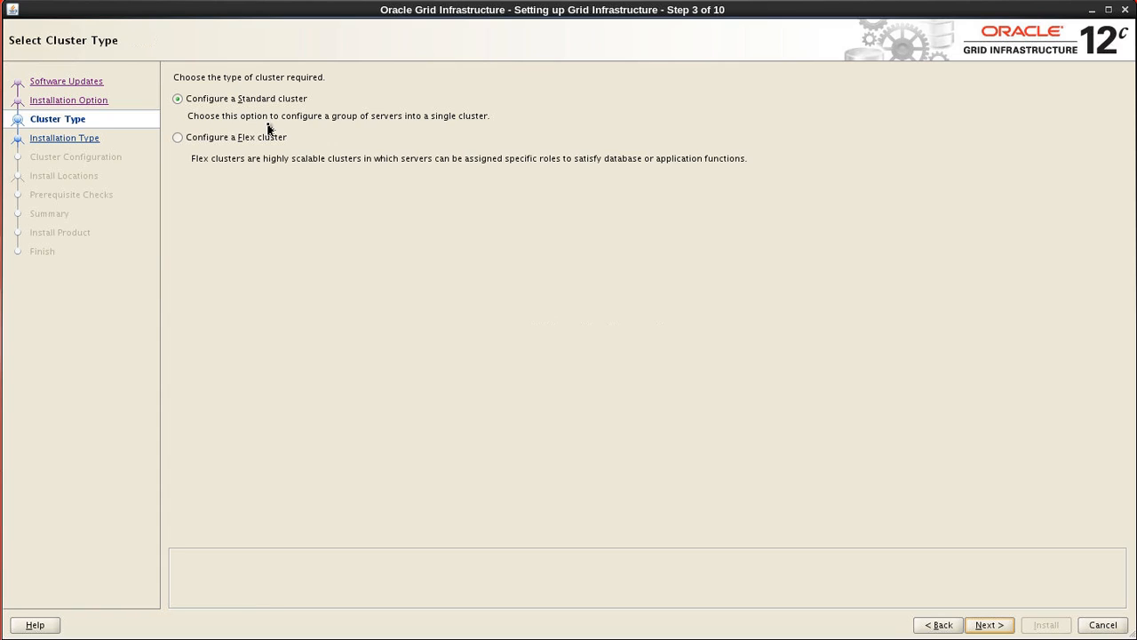
# - Keep Standard cluster, choose Advanced Installation, and keep English as the only product language
pyautogui.click(213, 101)
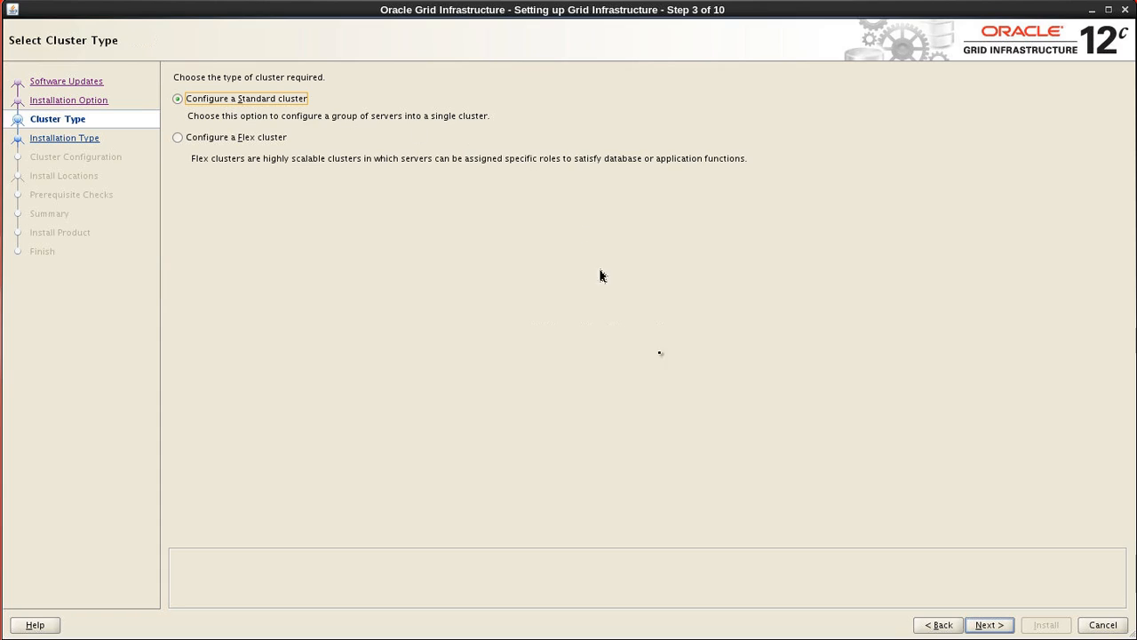
pyautogui.click(984, 626)
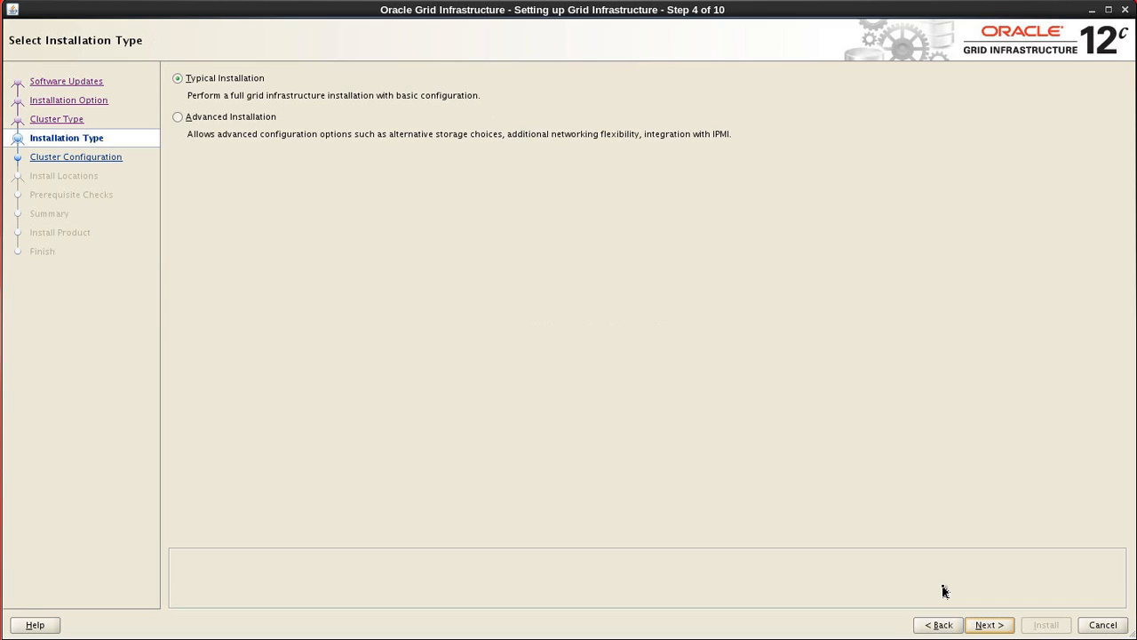
pyautogui.click(233, 116)
pyautogui.click(982, 625)
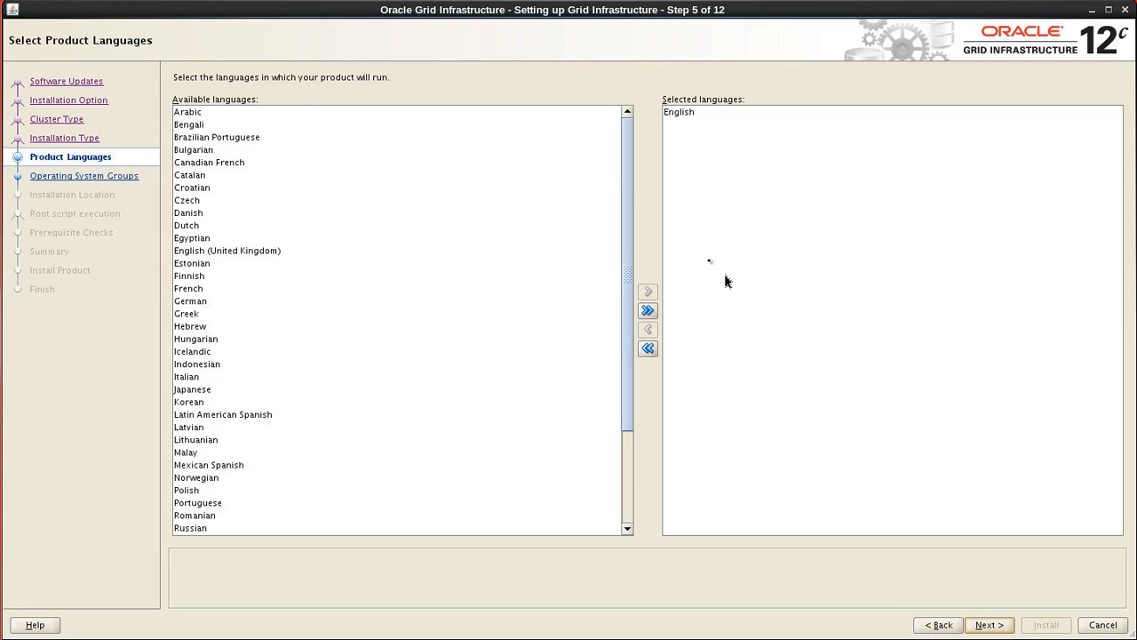
pyautogui.click(688, 112)
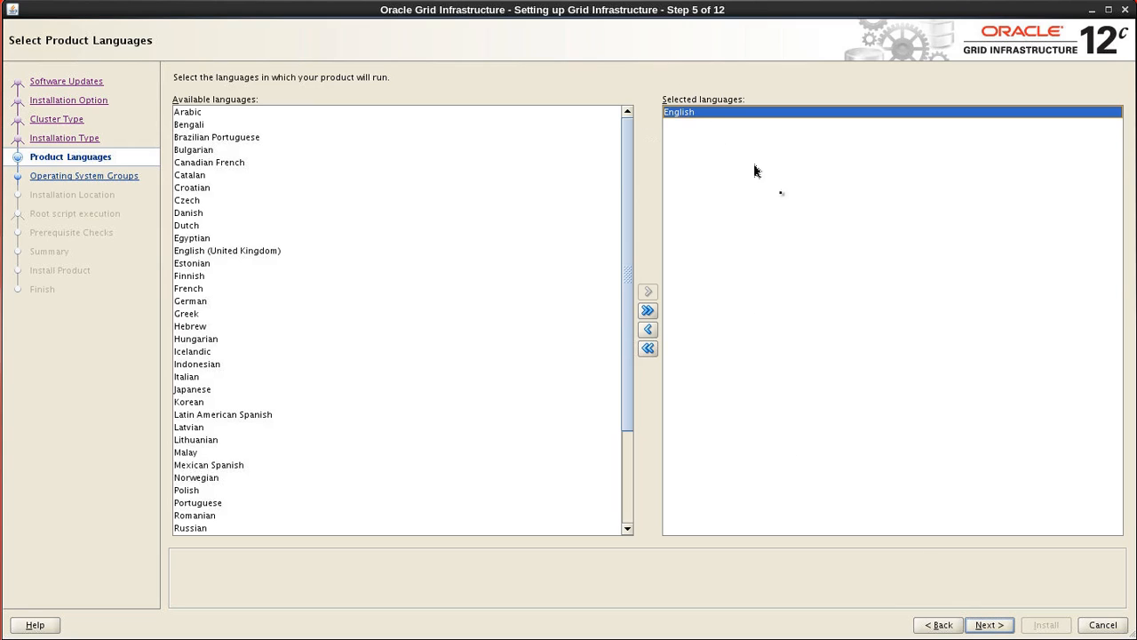
pyautogui.click(988, 624)
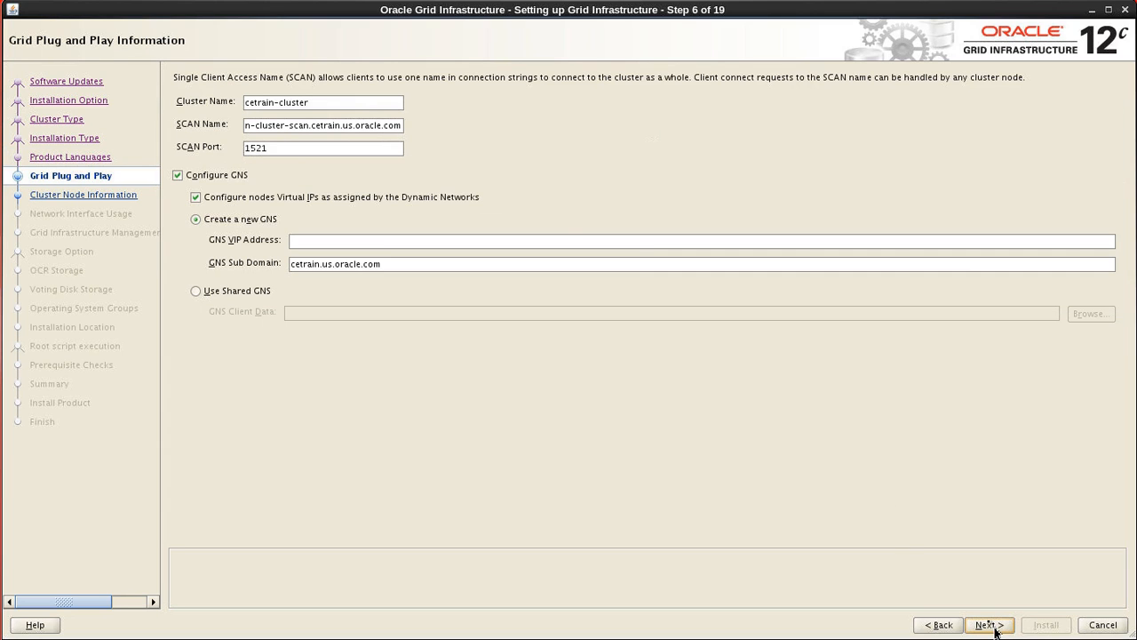
# - Replace the cluster name cetrain-cluster with cetrainclu11
pyautogui.click(338, 104)
pyautogui.moveTo(338, 104); pyautogui.dragTo(244, 103)
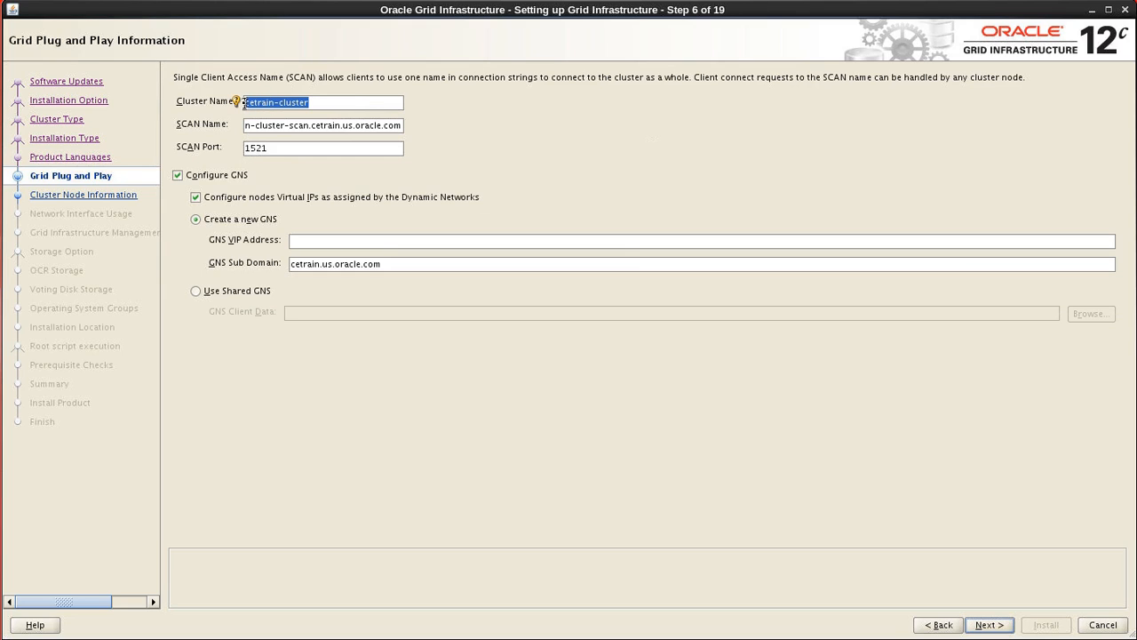
pyautogui.press('BackSpace')
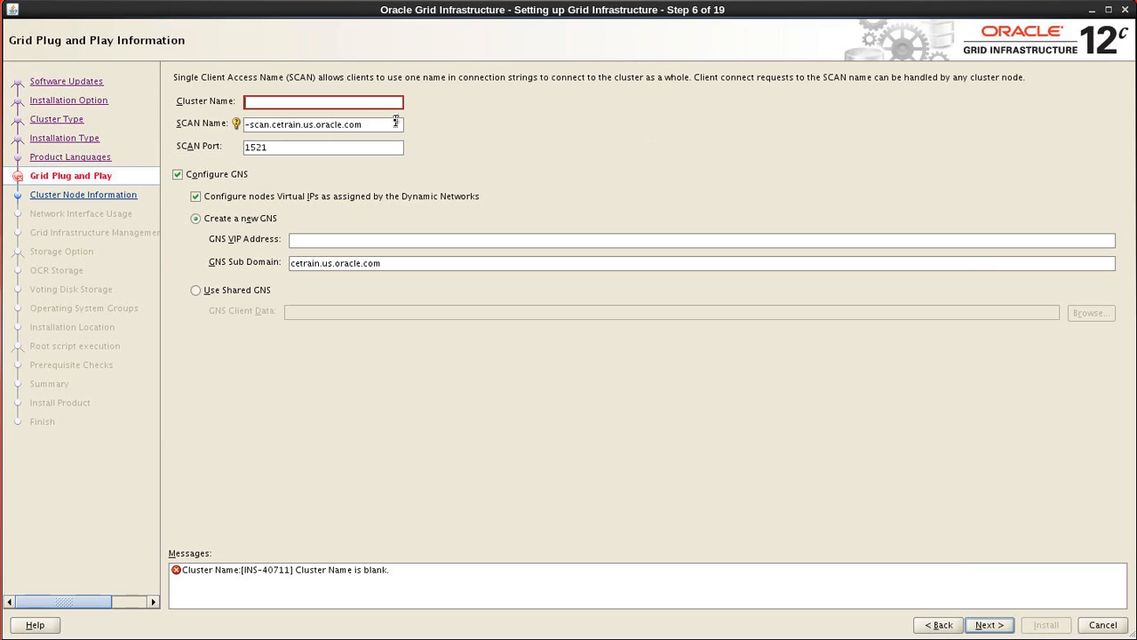
pyautogui.write('c')
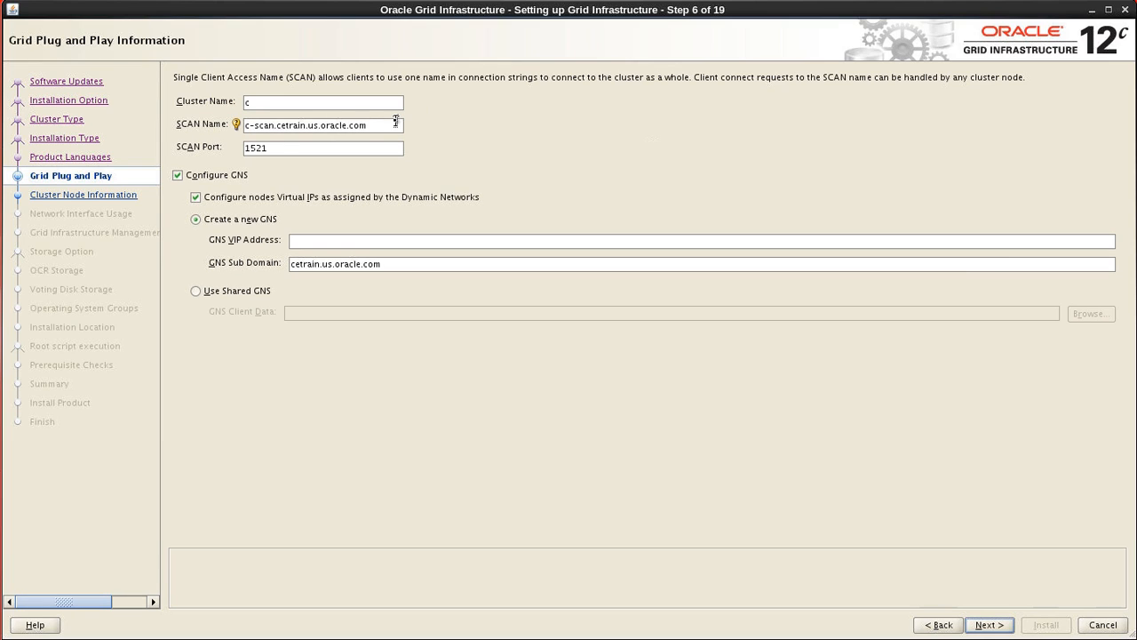
pyautogui.write('e')
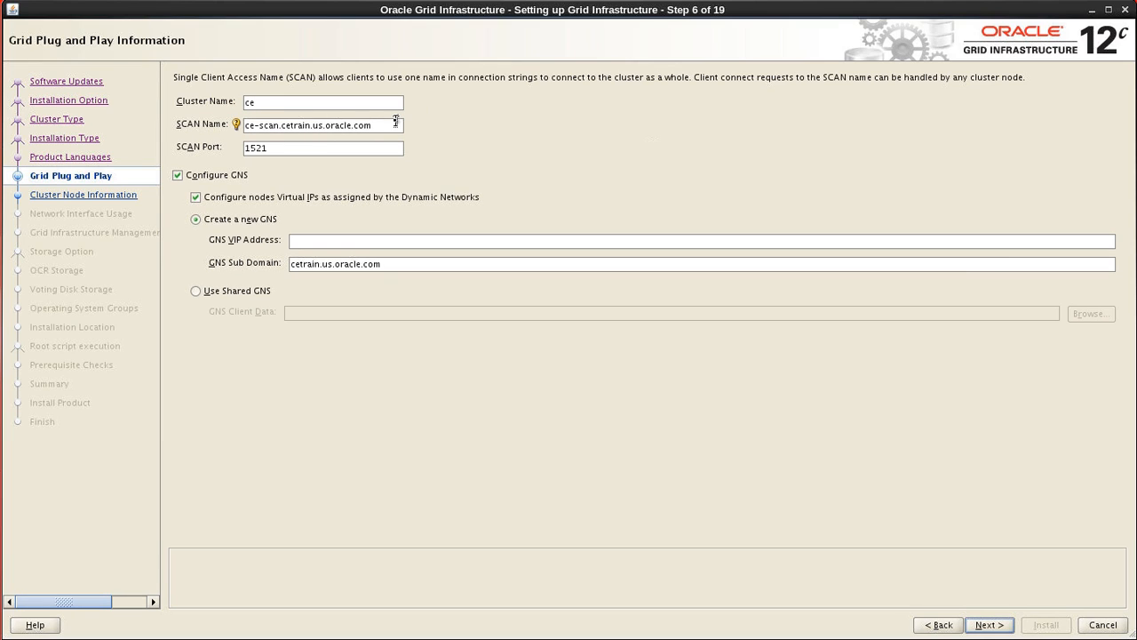
pyautogui.write('tr')
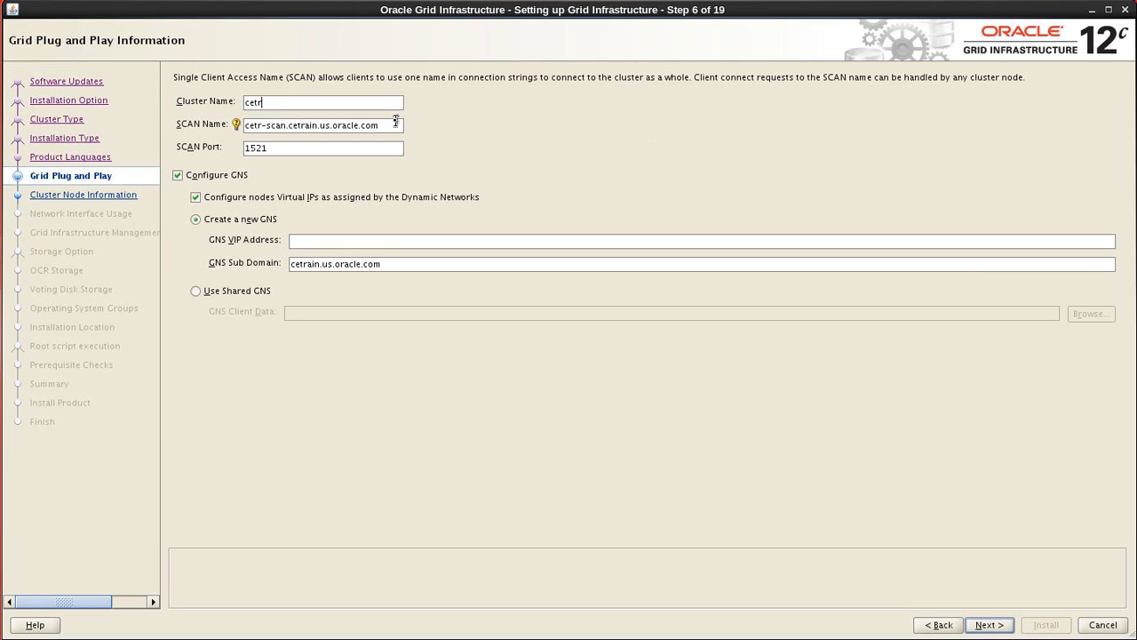
pyautogui.write('ain')
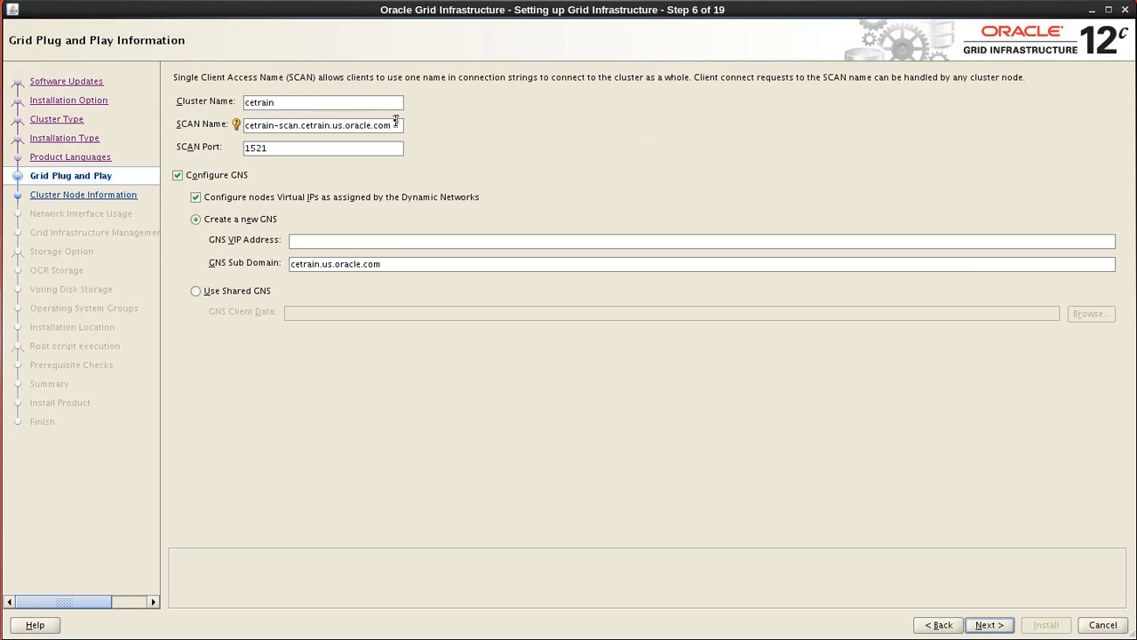
pyautogui.write('clu11')
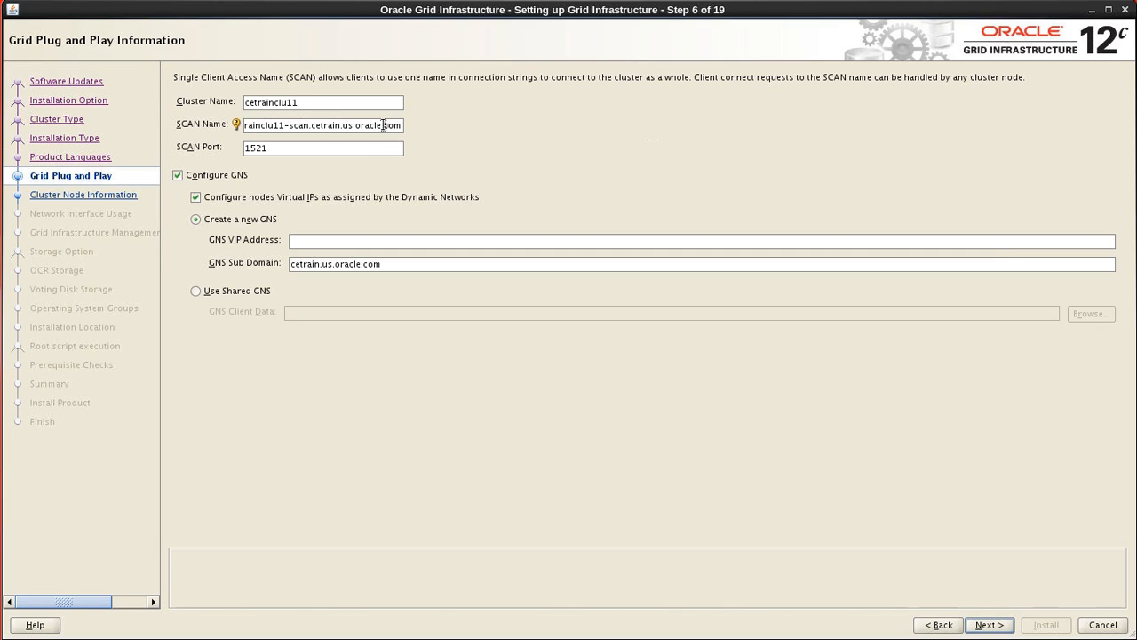
# - Set the SCAN name to cetrain-scan11.us.oracle.com and disable GNS configuration
pyautogui.moveTo(386, 125); pyautogui.dragTo(238, 123)
pyautogui.press('BackSpace')
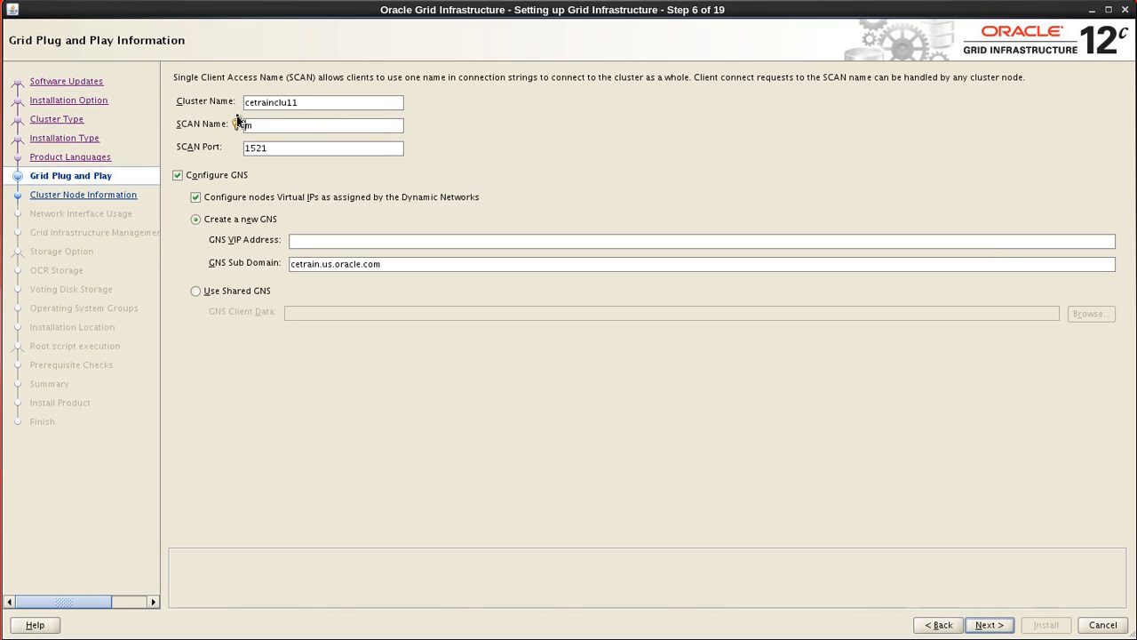
pyautogui.write('cetra')
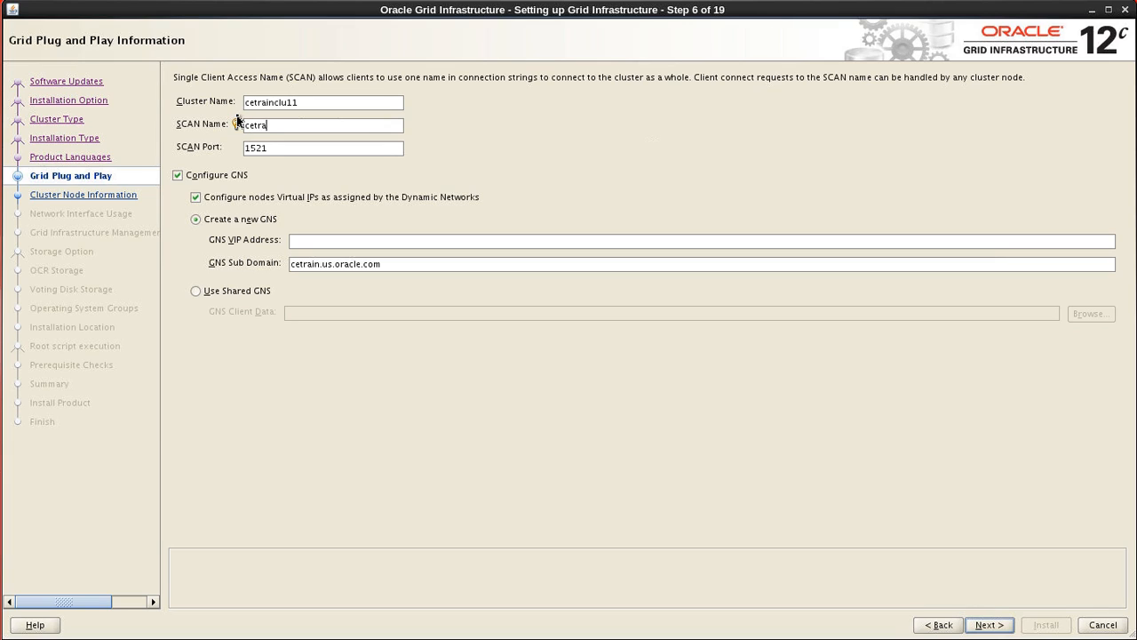
pyautogui.write('in-scan11.us.oracle.com')
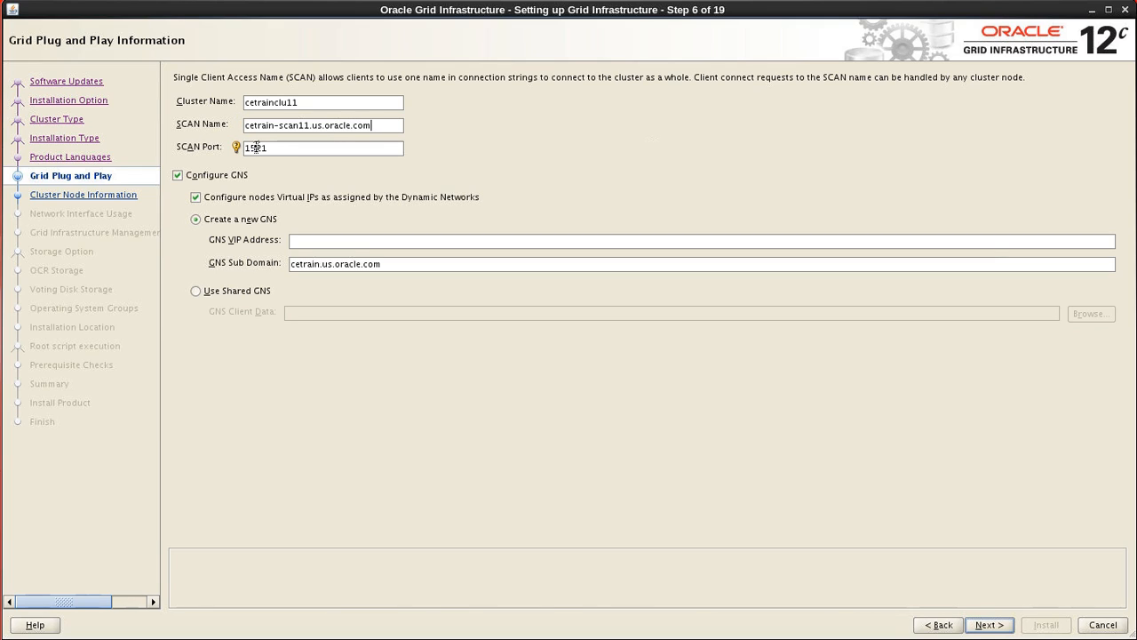
pyautogui.click(180, 177)
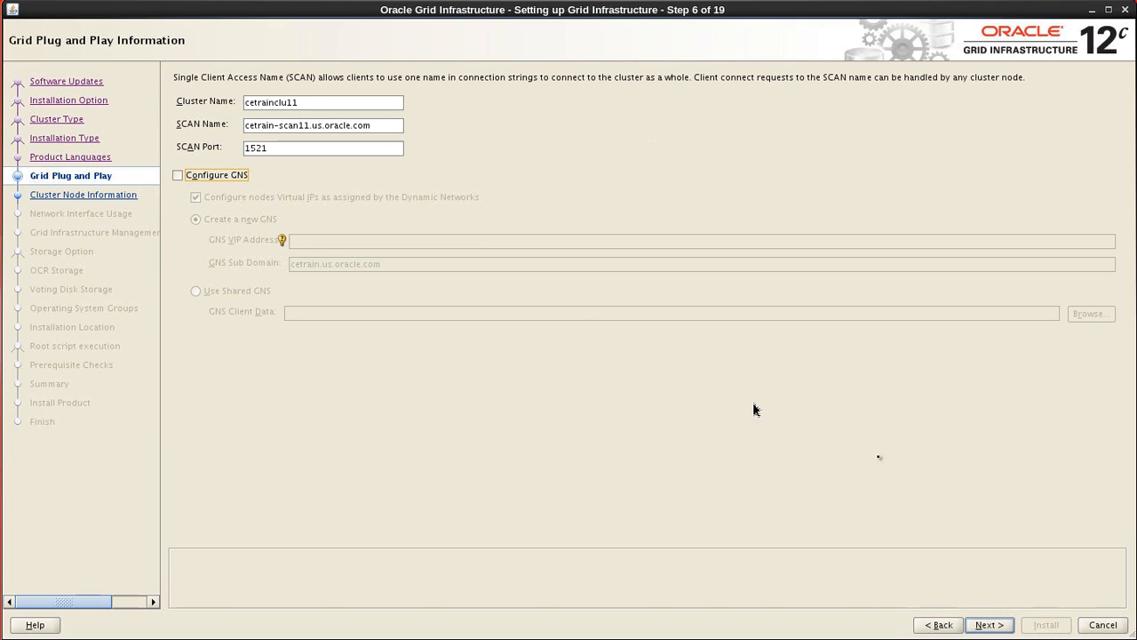
pyautogui.click(988, 625)
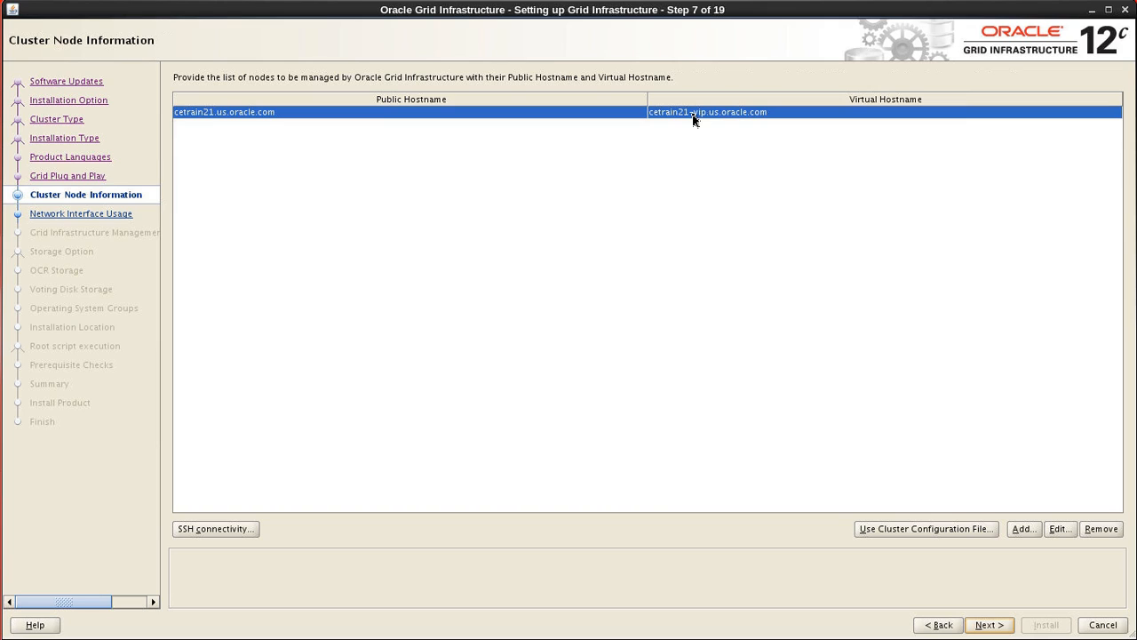
# - Edit node cetrain21 so its virtual hostname becomes cetrain21-v.us.oracle.com
pyautogui.click(1057, 530)
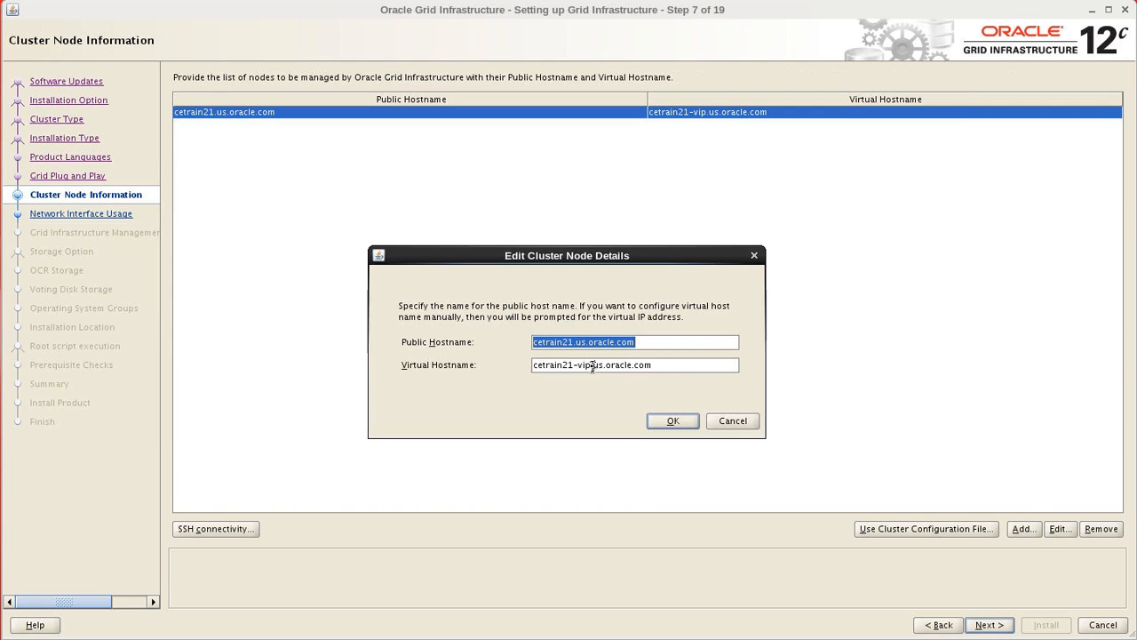
pyautogui.click(593, 367)
pyautogui.press('BackSpace')
pyautogui.press('BackSpace')
pyautogui.press('BackSpace')
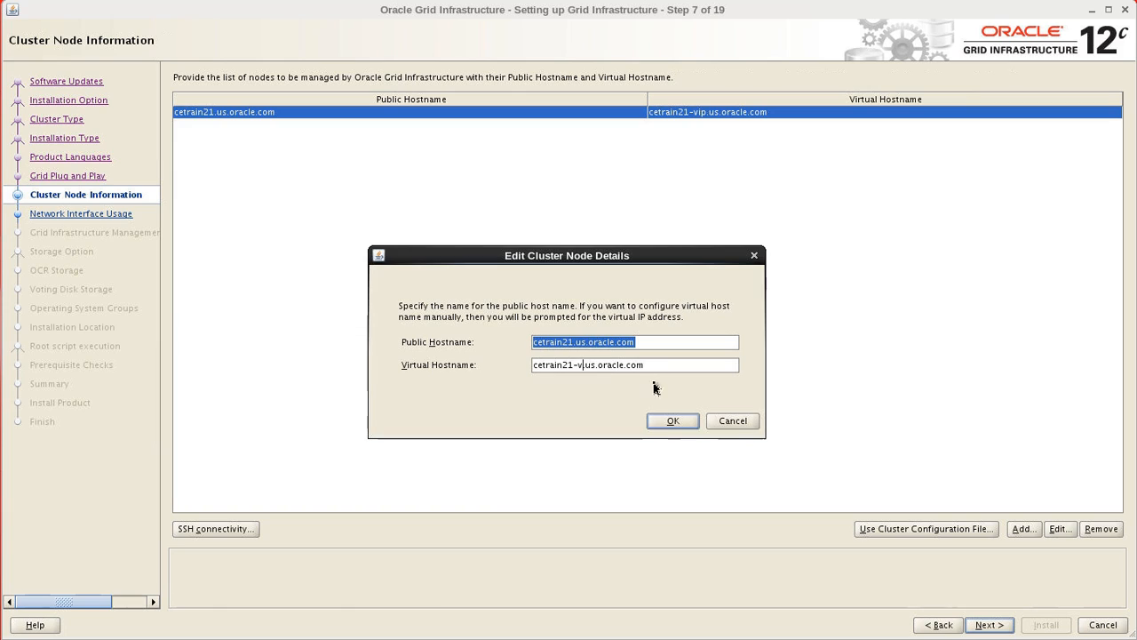
pyautogui.write('.')
pyautogui.click(672, 423)
pyautogui.write('.')
pyautogui.click(672, 423)
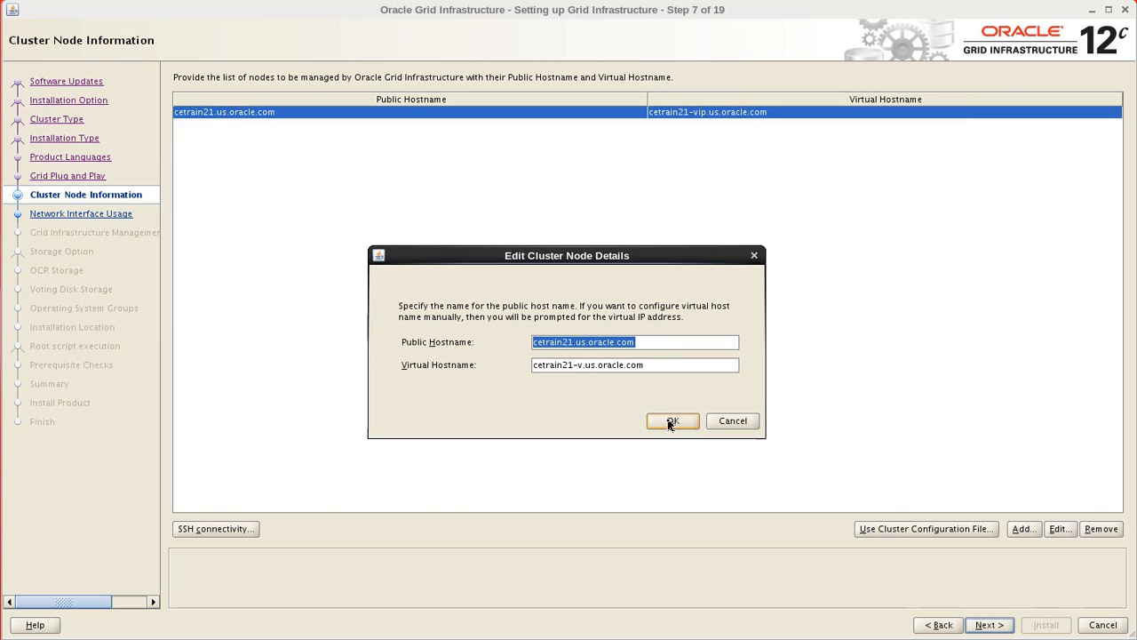
pyautogui.click(671, 424)
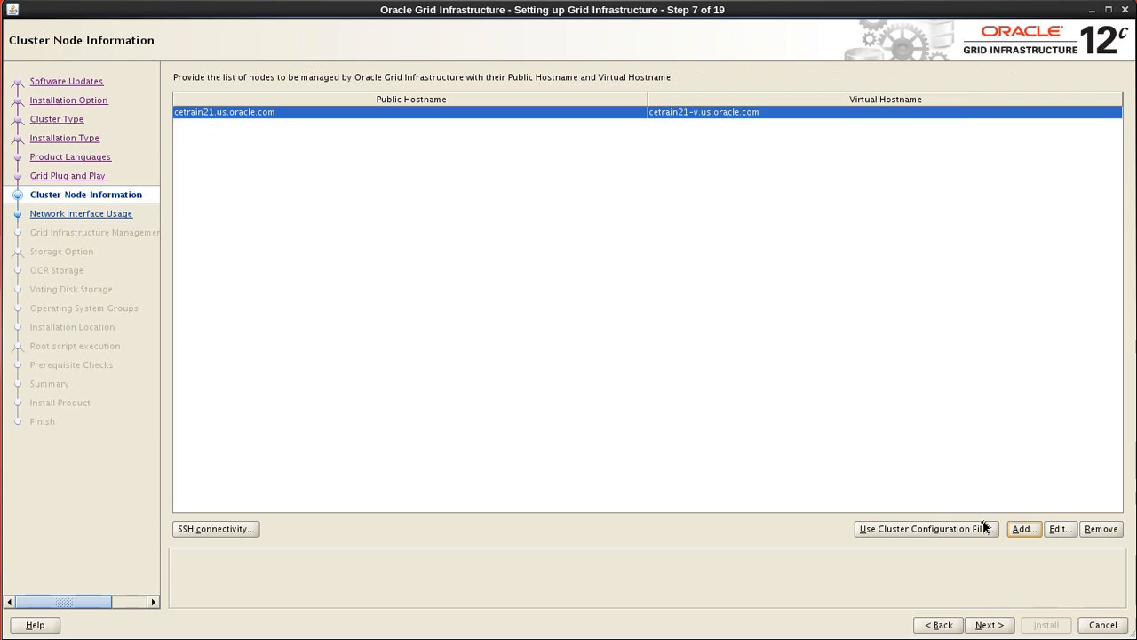
# - Add node cetrain22.us.oracle.com with virtual hostname cetrain22-v.us.oracle.com
pyautogui.click(1024, 536)
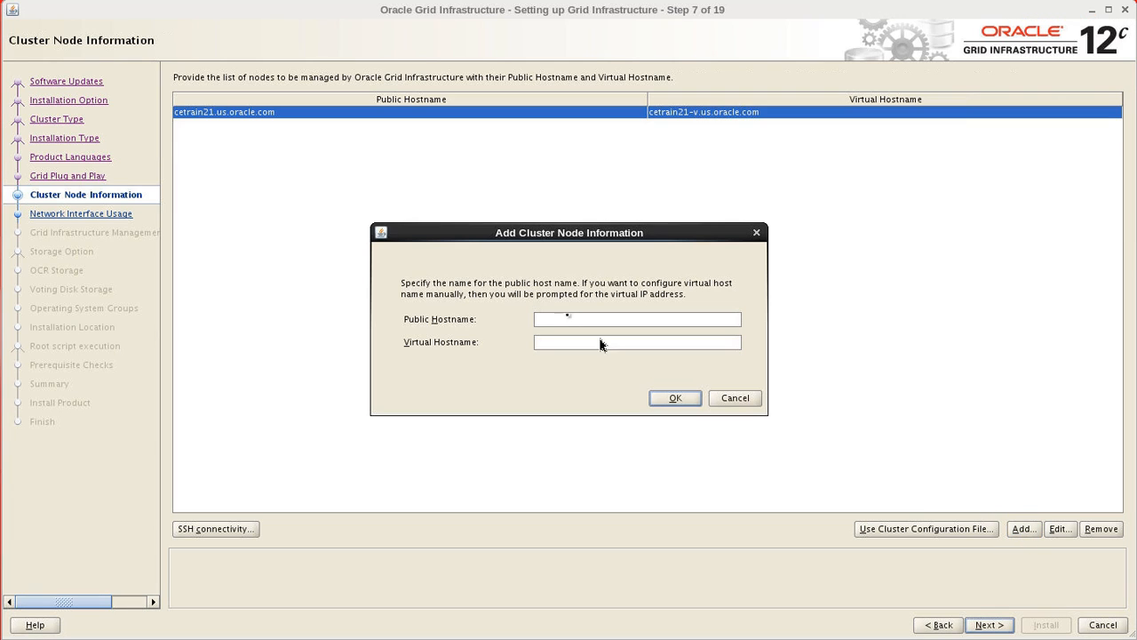
pyautogui.write('cetrain22.us.oracle.com')
pyautogui.press('Tab')
pyautogui.write('cetrain')
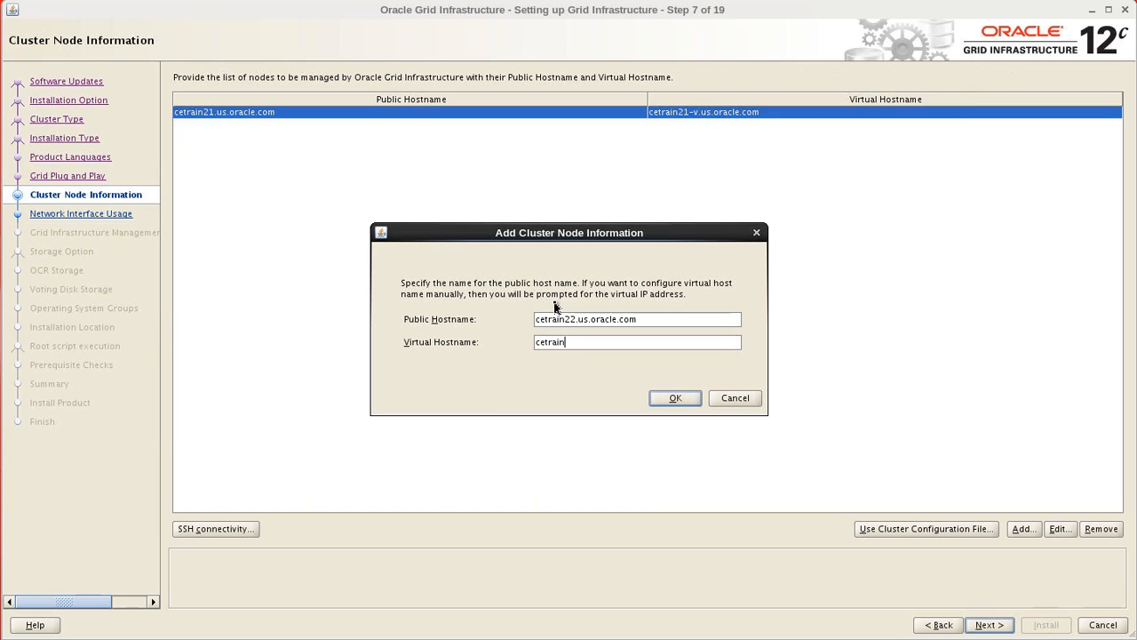
pyautogui.write('22-v.us.oracle.com')
pyautogui.click(670, 399)
# - Add node cetrain23.us.oracle.com with virtual hostname cetrain23-v.us.oracle.com
pyautogui.click(1023, 529)
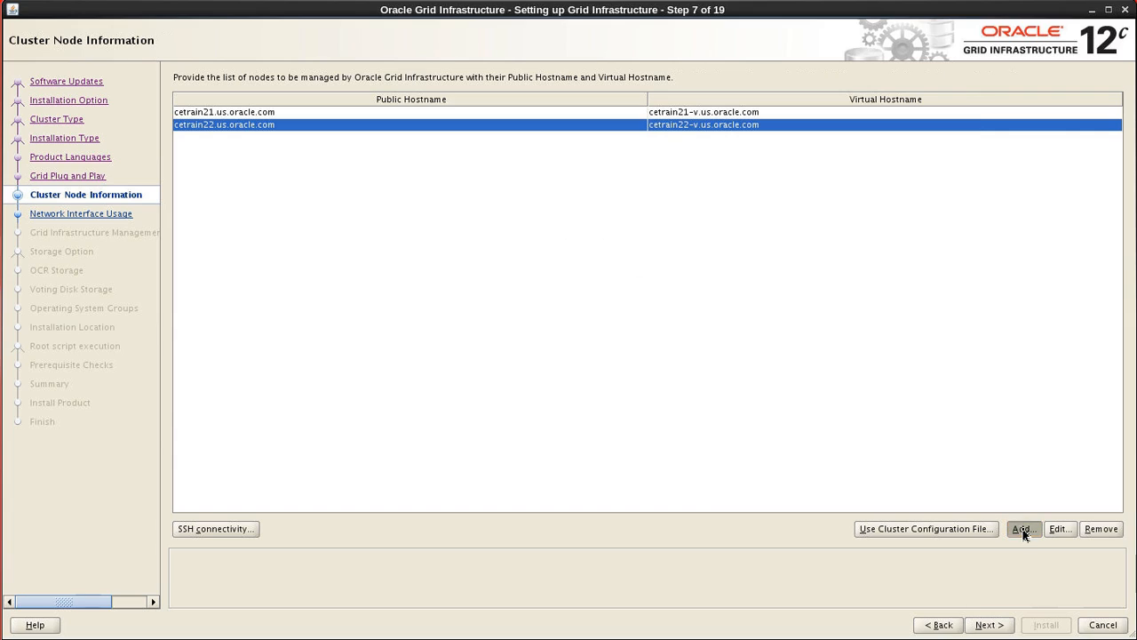
pyautogui.write('cetrai')
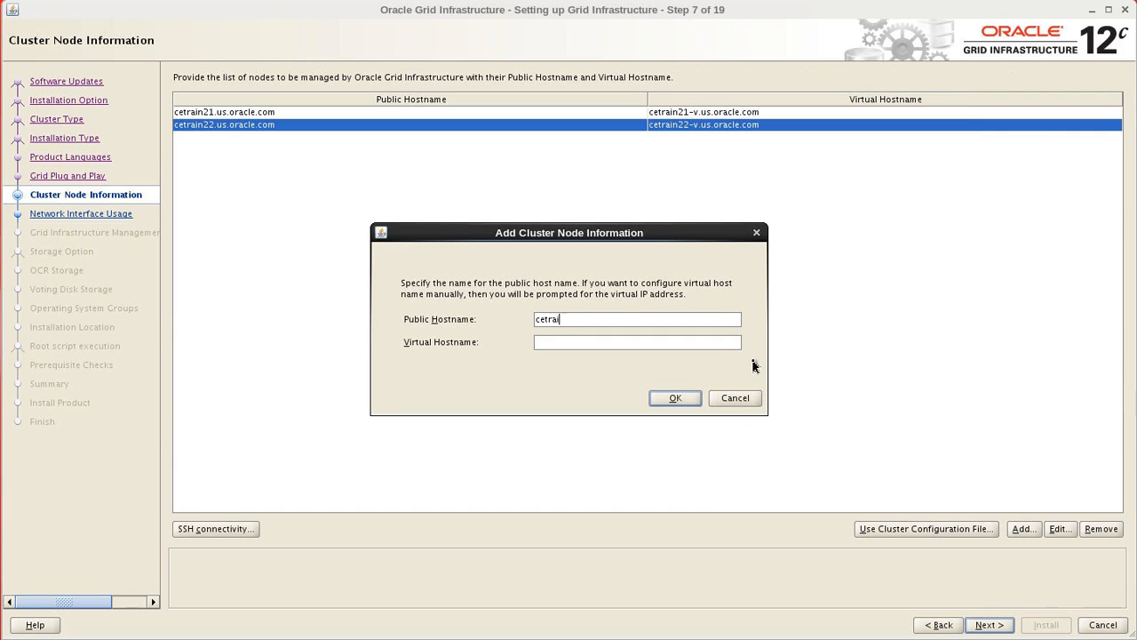
pyautogui.write('n23.us.oracle.com')
pyautogui.press('Tab')
pyautogui.write('cetrain23')
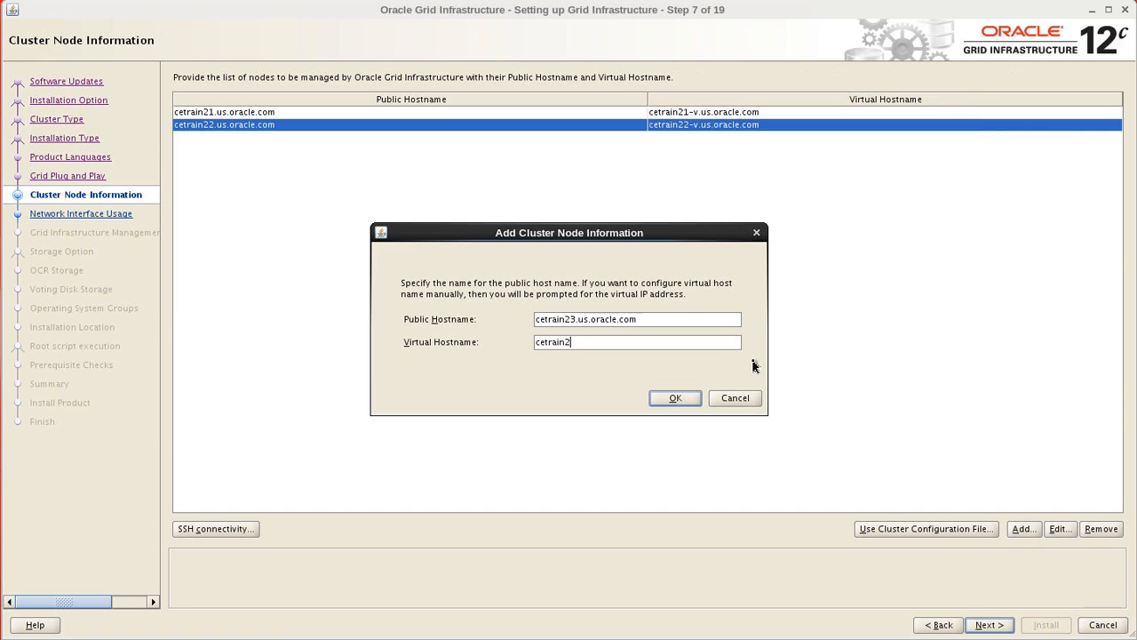
pyautogui.write('-v.us.oracle.com')
pyautogui.click(677, 398)
# - Add node cetrain24.us.oracle.com with virtual hostname cetrain24-v.us.oracle.com
pyautogui.click(1034, 535)
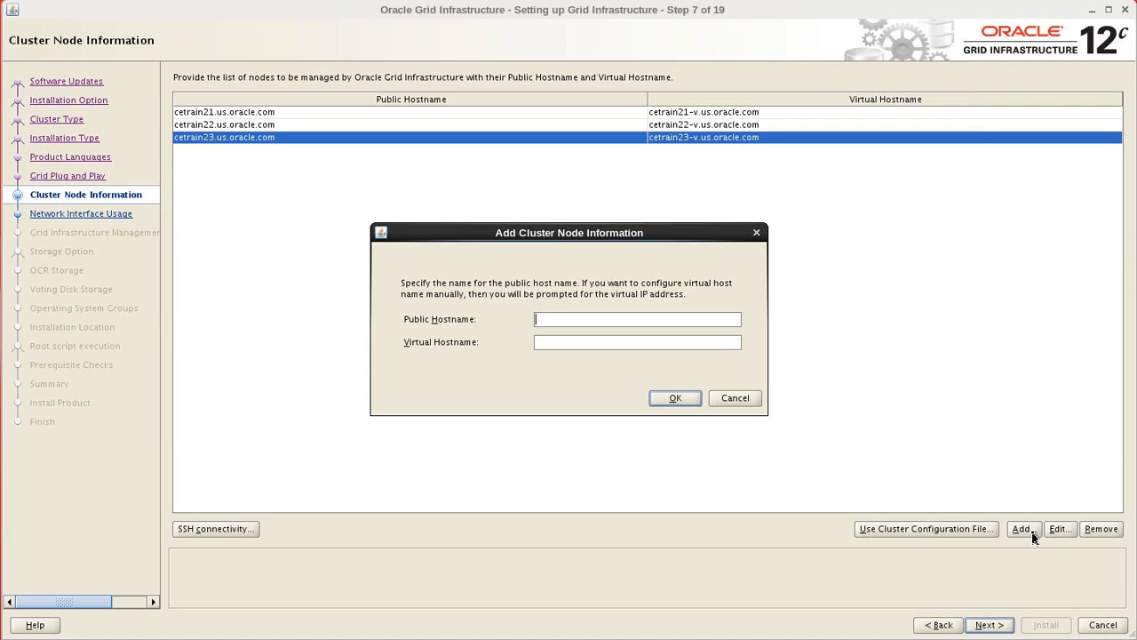
pyautogui.write('cetrain24.us.oracle.com')
pyautogui.press('Tab')
pyautogui.write('cetrain240')
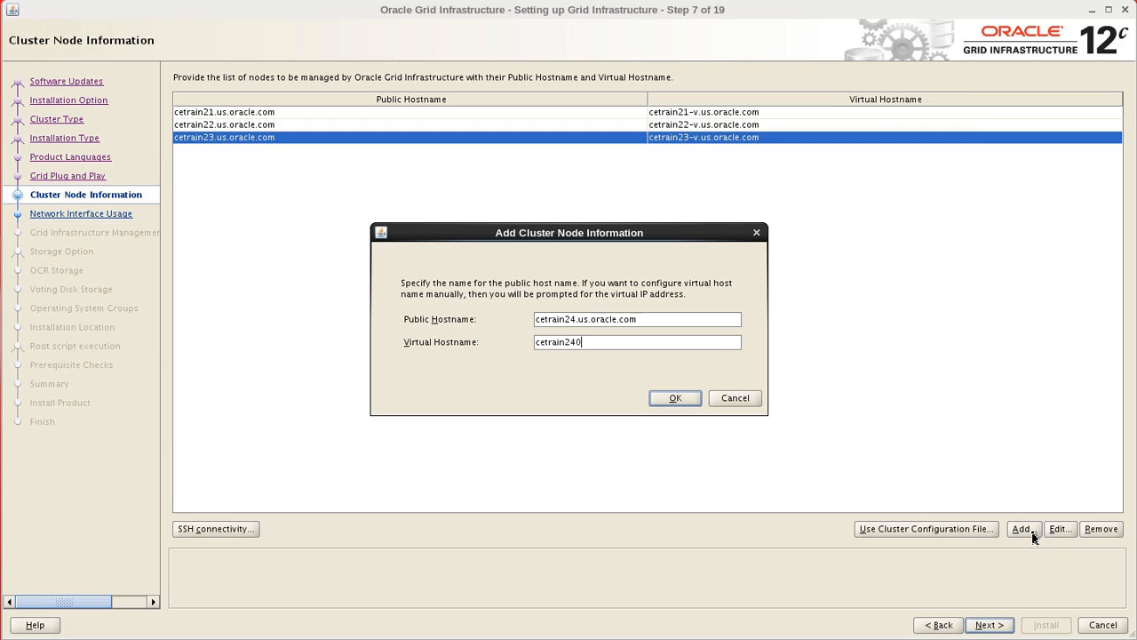
pyautogui.press('BackSpace')
pyautogui.write('-v.us.oracle.com')
pyautogui.click(691, 400)
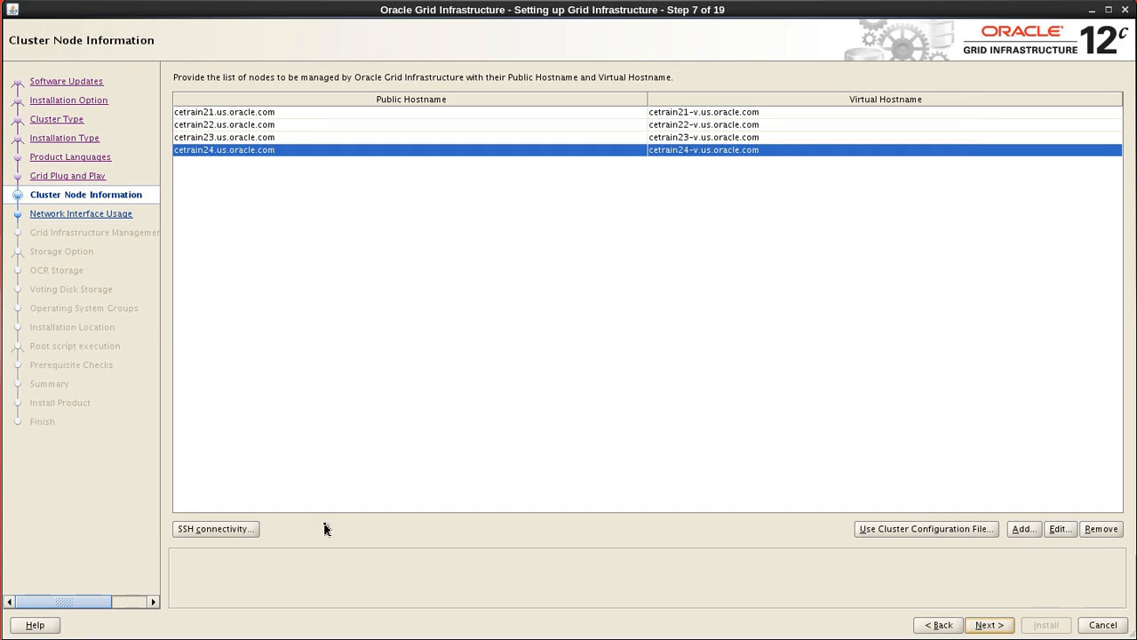
pyautogui.click(217, 528)
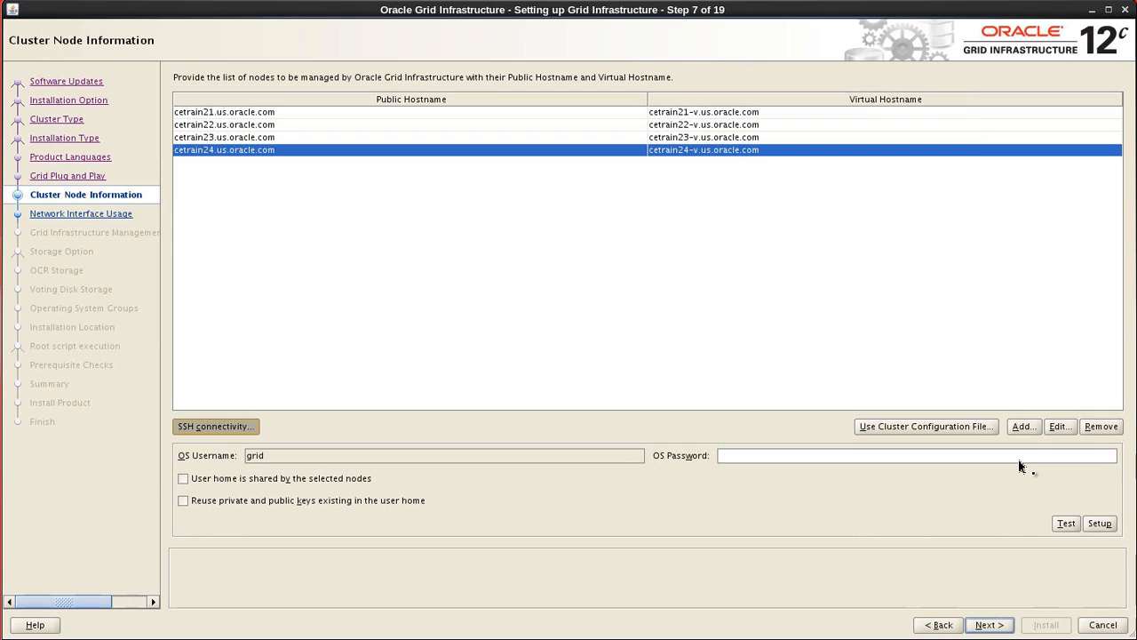
pyautogui.click(1066, 523)
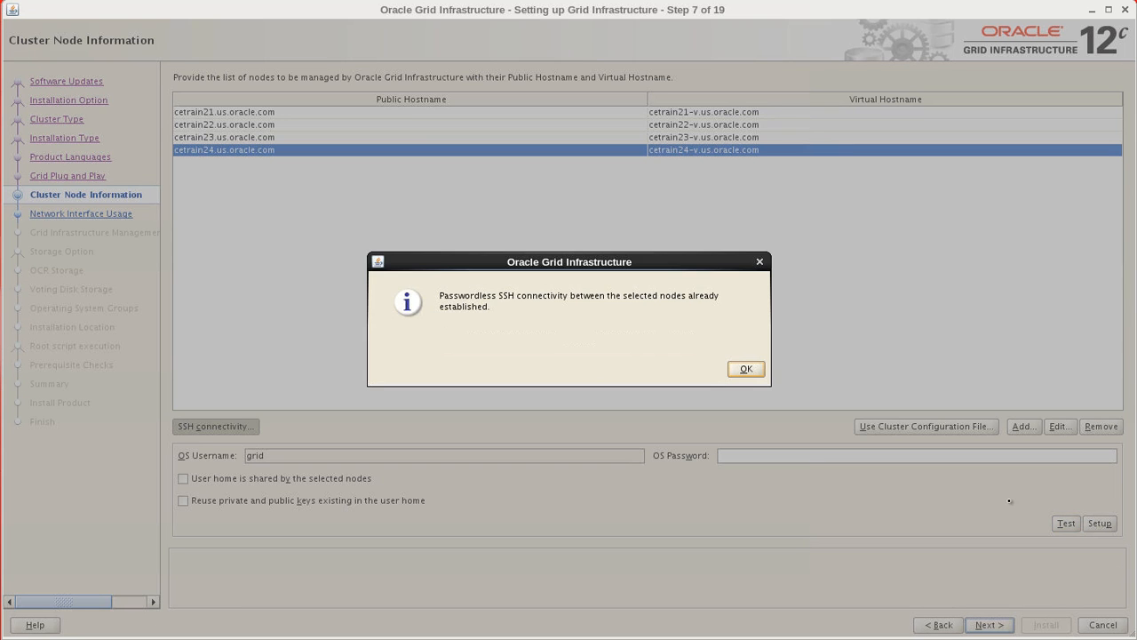
pyautogui.click(746, 369)
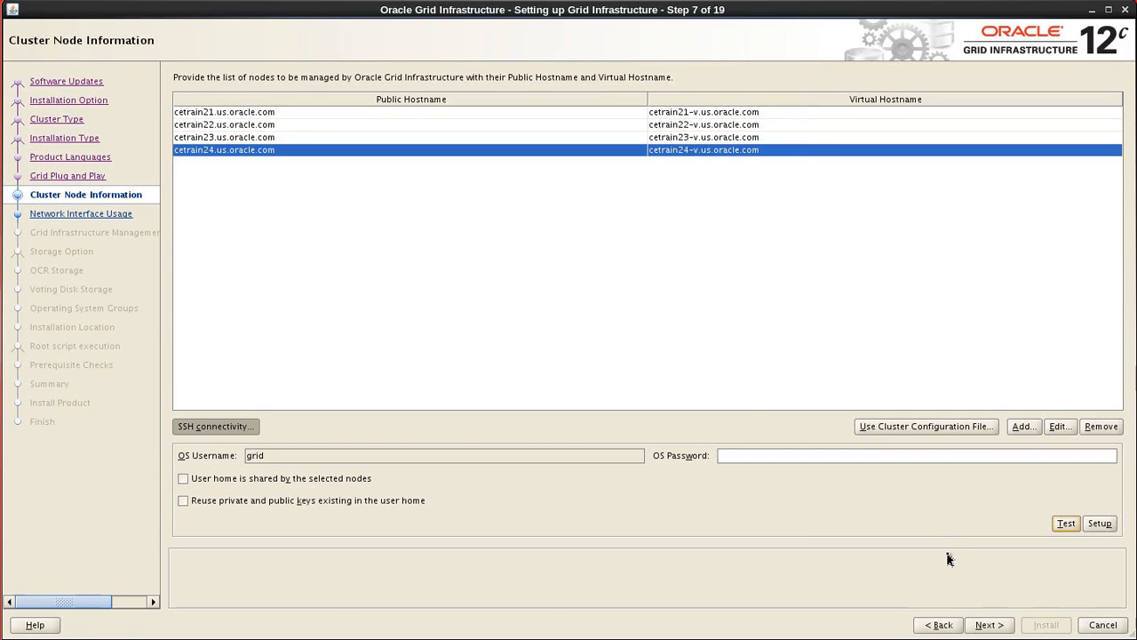
# - Validate the four-node list cetrain21–cetrain24 and continue to Network Interface Usage
pyautogui.click(986, 624)
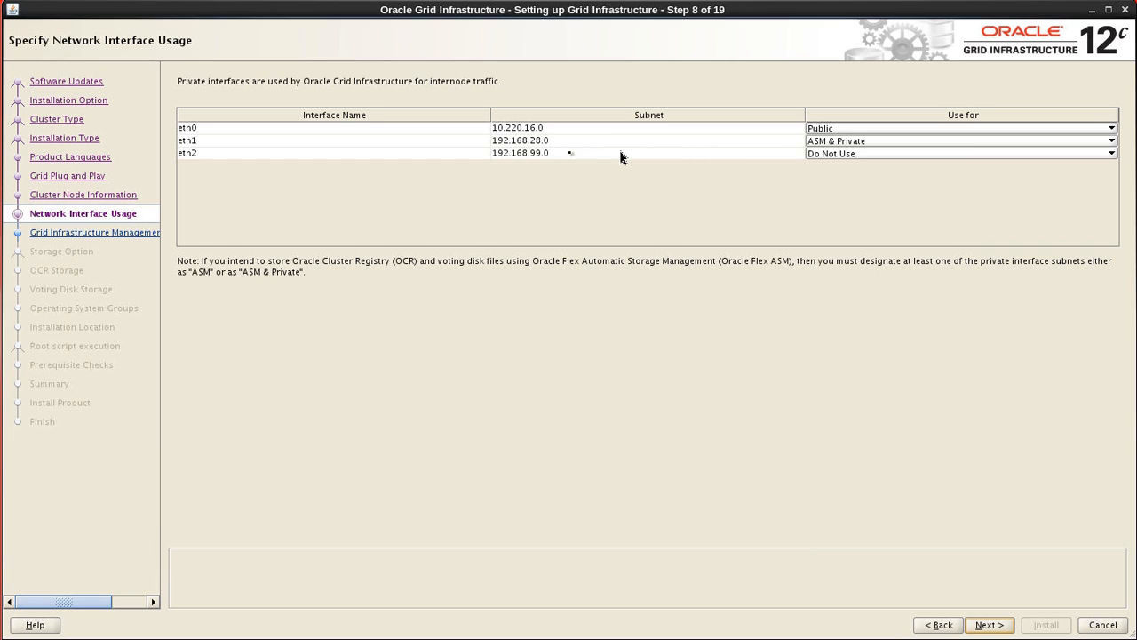
# - Set interface eth2 to ASM & Private and continue to the Management Repository option
pyautogui.click(954, 157)
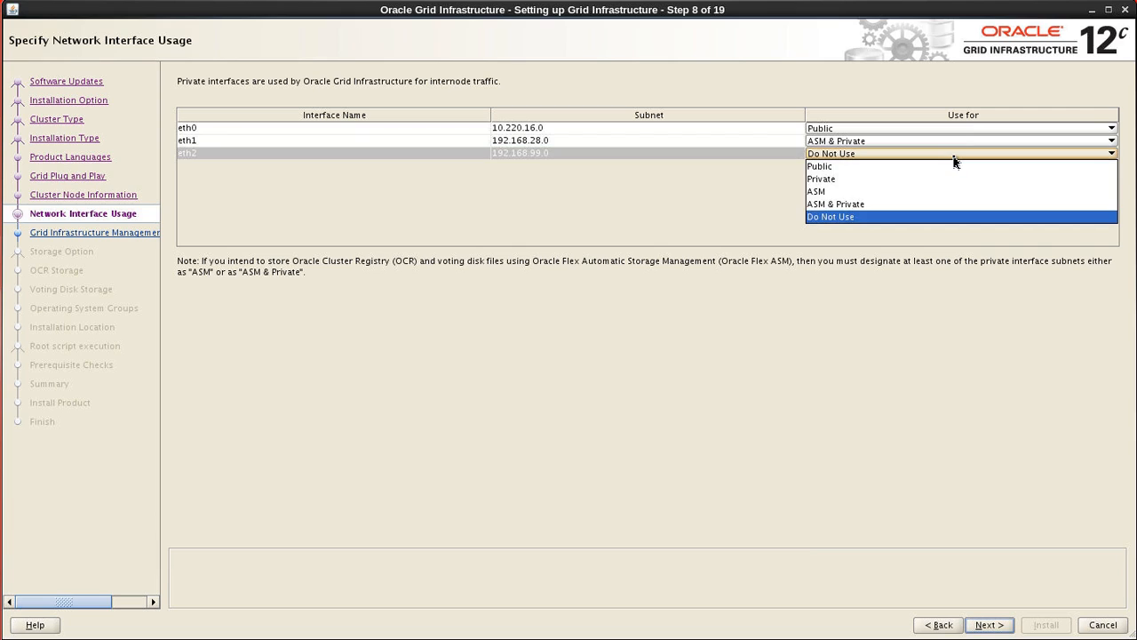
pyautogui.click(879, 206)
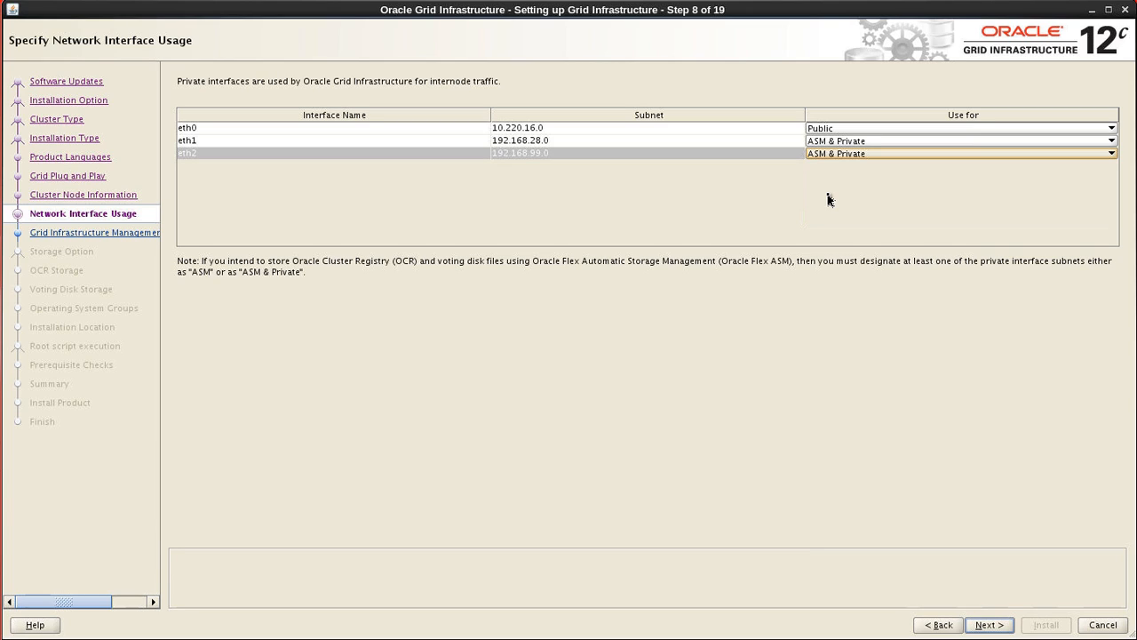
pyautogui.click(848, 157)
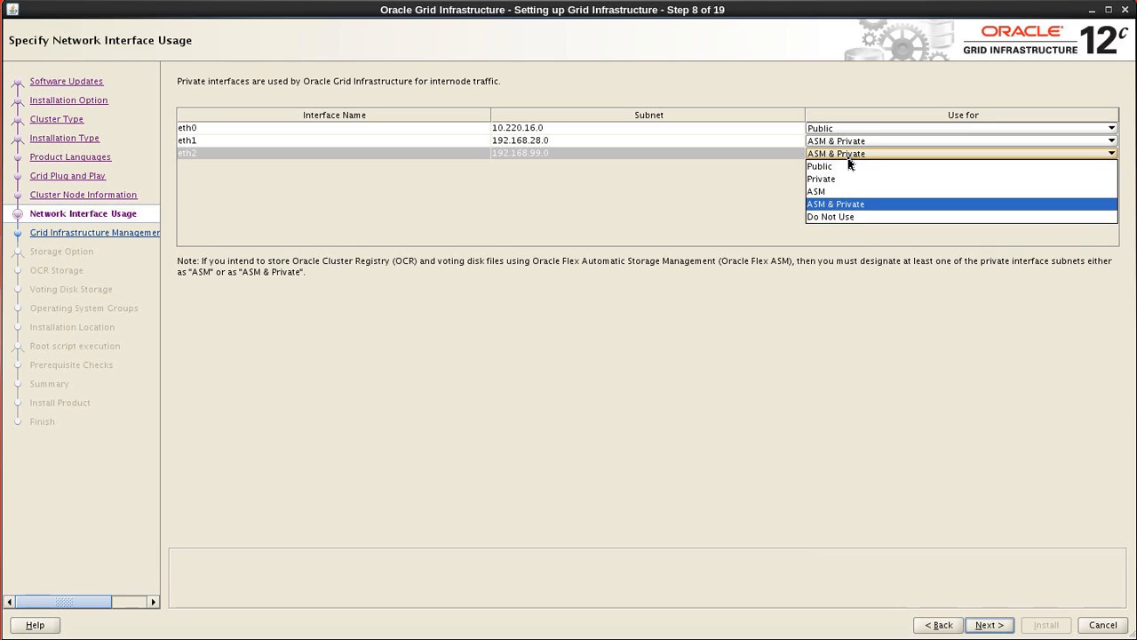
pyautogui.click(849, 159)
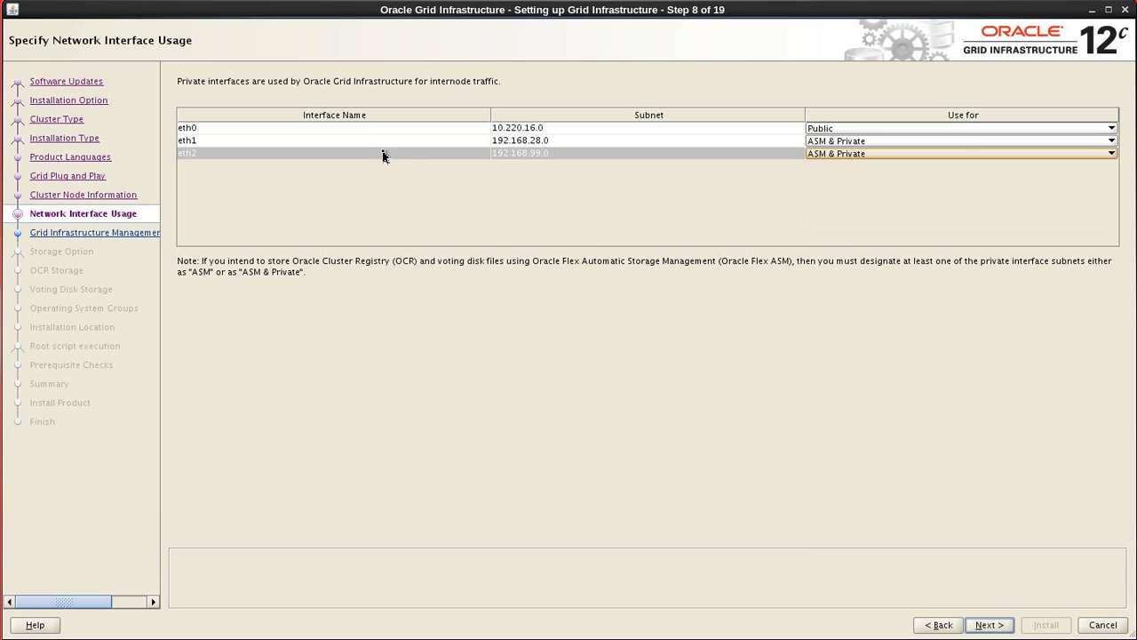
pyautogui.click(988, 625)
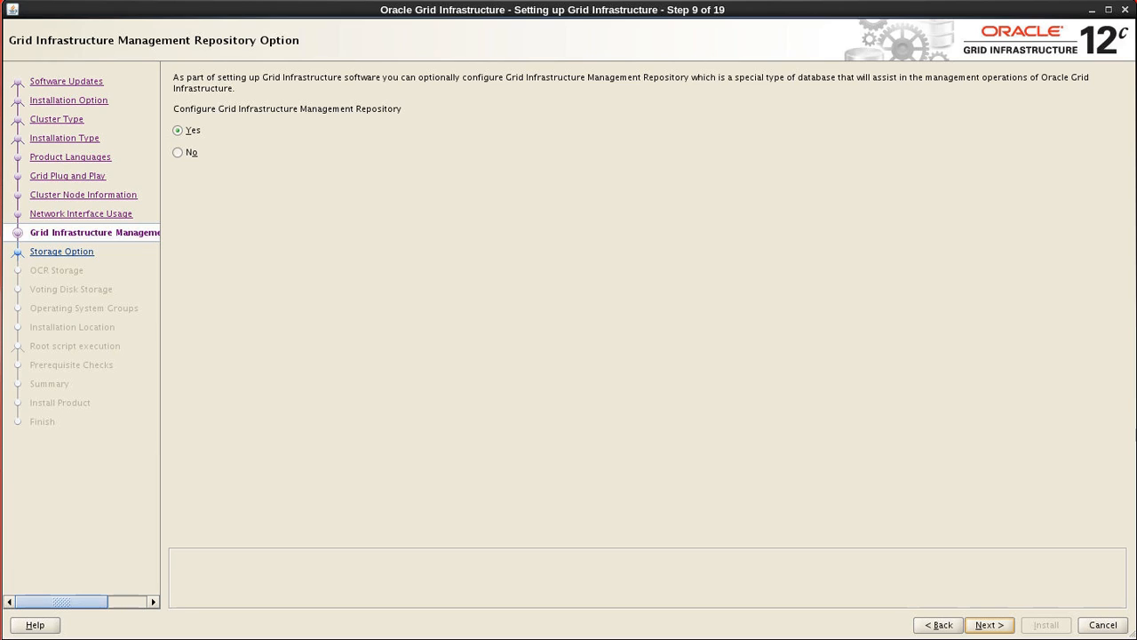
# - Leave the Grid Infrastructure Management Repository set to Yes and continue to storage options
pyautogui.click(986, 624)
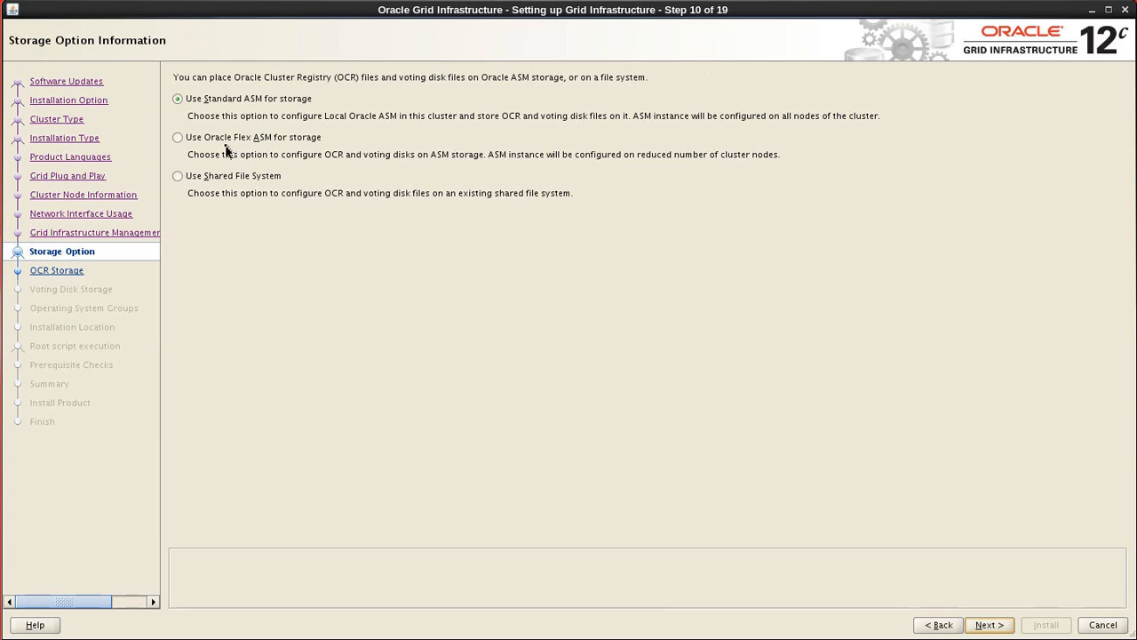
# - Choose Oracle Flex ASM as the storage option and continue to disk group creation
pyautogui.click(177, 139)
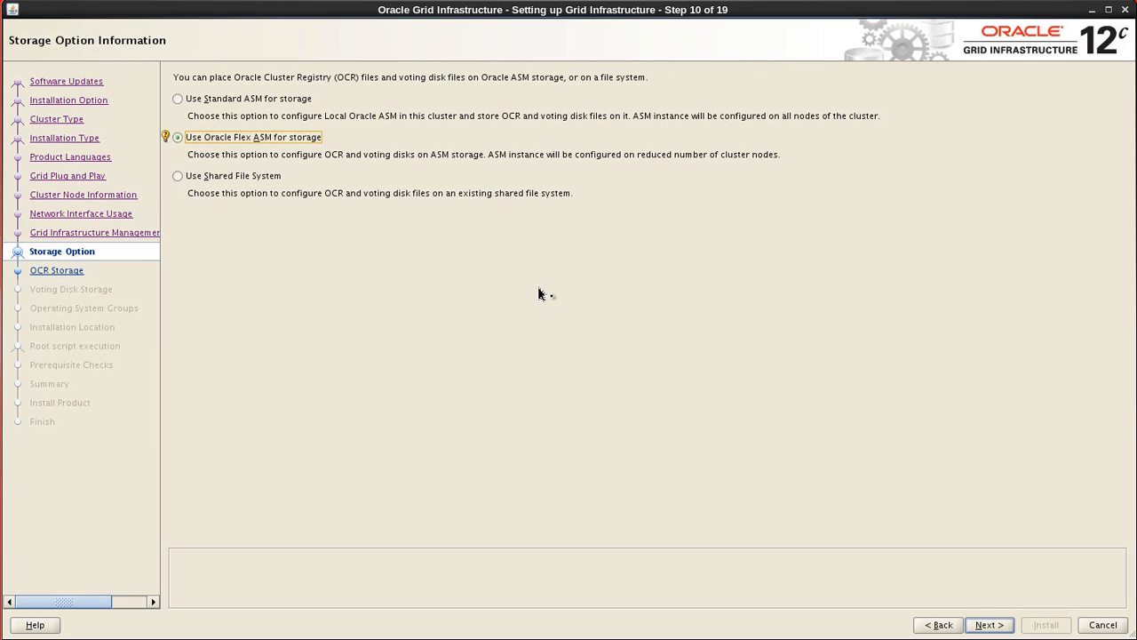
pyautogui.click(988, 625)
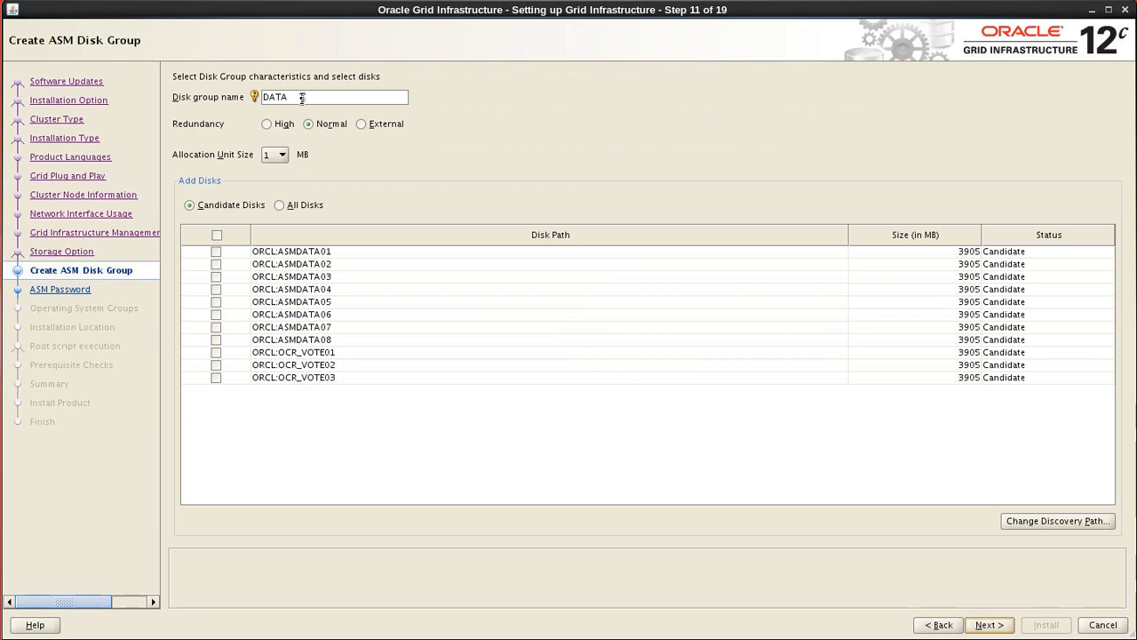
# - Create disk group OCR_VOTE with Normal redundancy using disks OCR_VOTE01, OCR_VOTE02 and OCR_VOTE03
pyautogui.moveTo(295, 98); pyautogui.dragTo(260, 98)
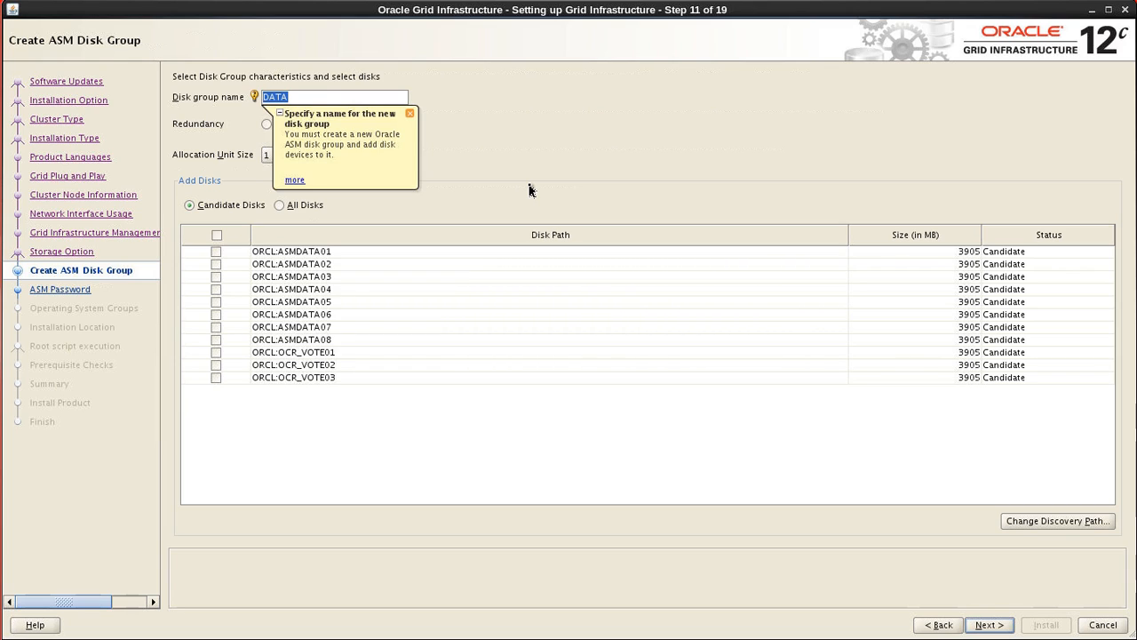
pyautogui.write('OC')
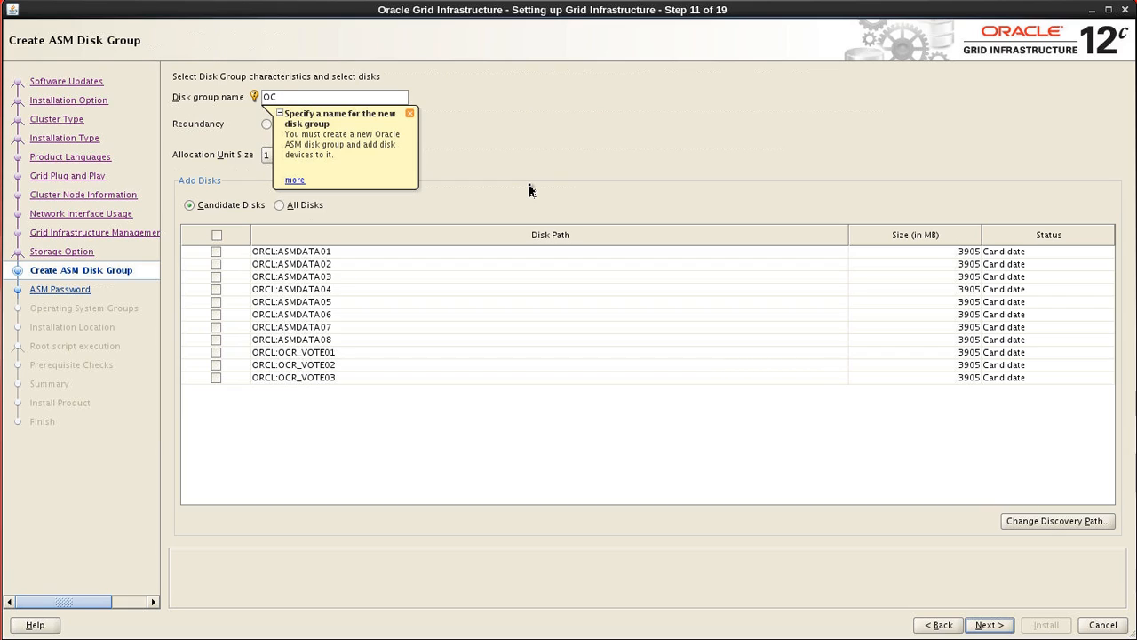
pyautogui.write('R_VOTE')
pyautogui.click(409, 114)
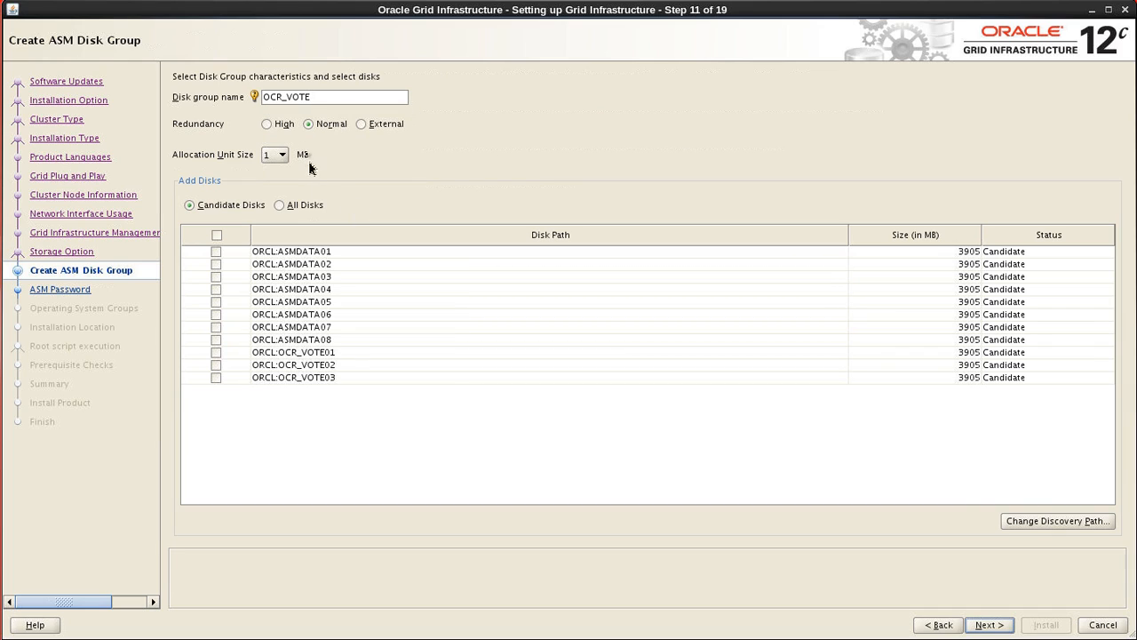
pyautogui.click(307, 124)
pyautogui.click(215, 353)
pyautogui.click(216, 365)
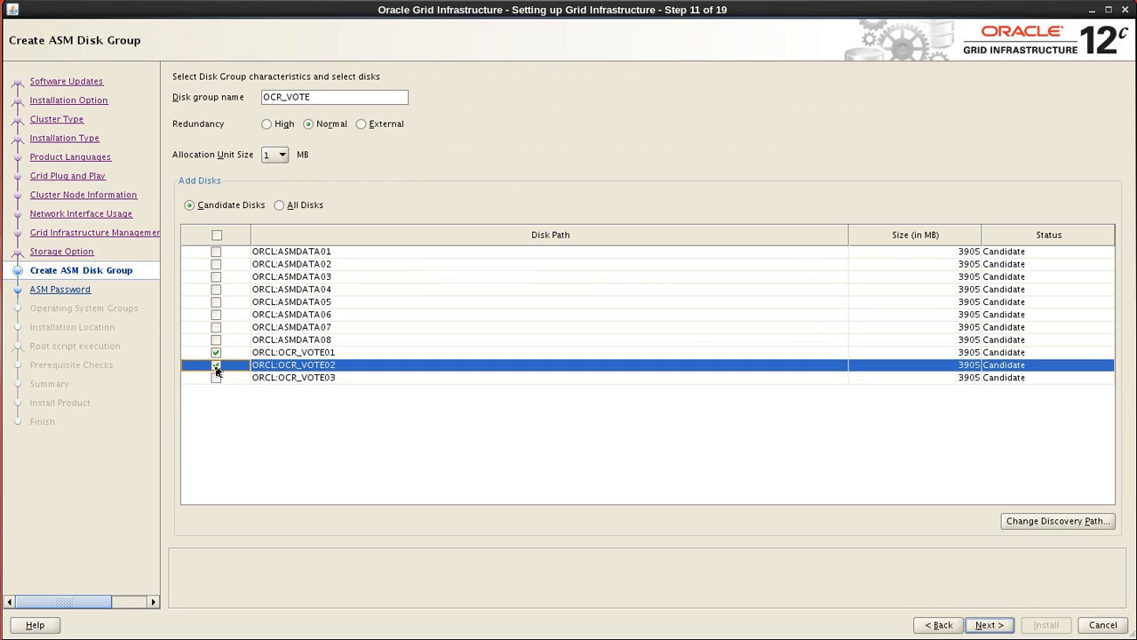
pyautogui.click(216, 377)
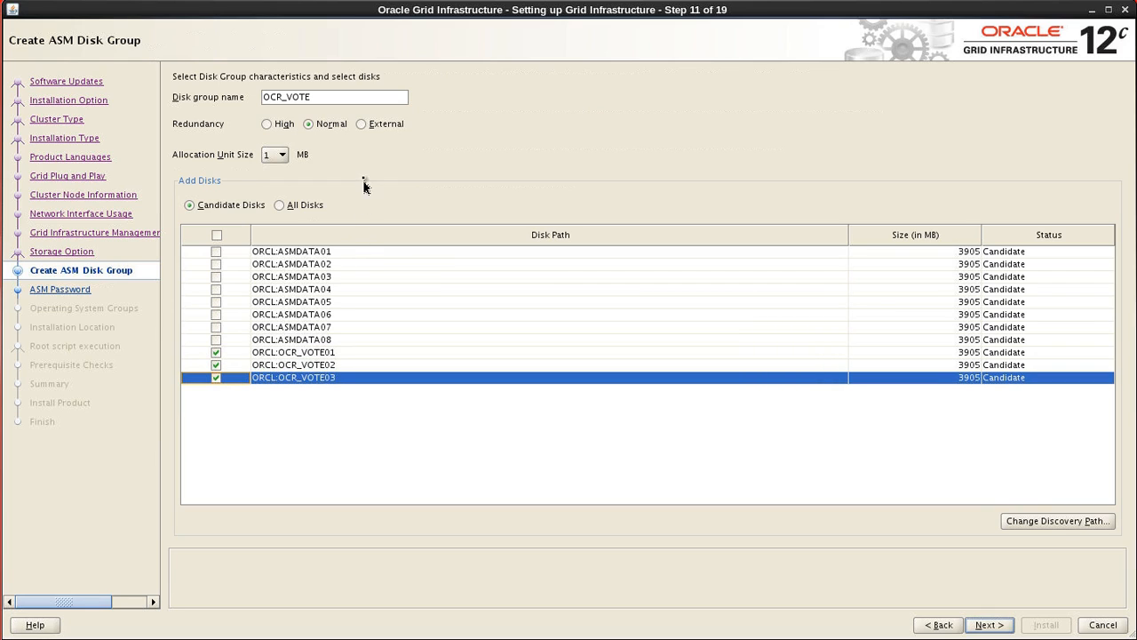
pyautogui.click(308, 124)
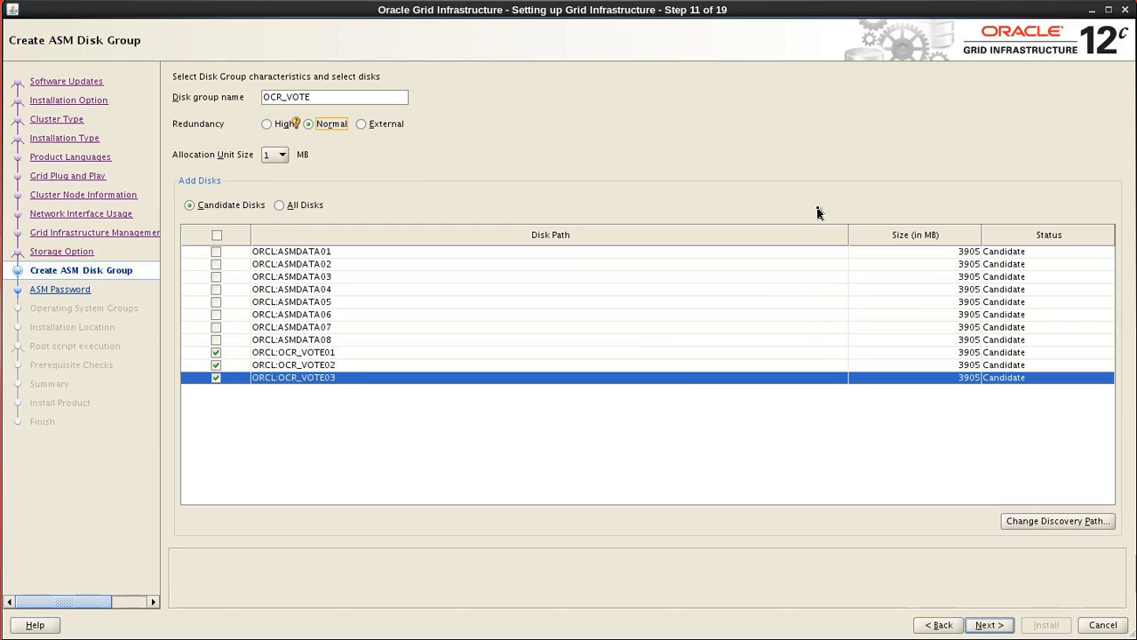
pyautogui.click(990, 624)
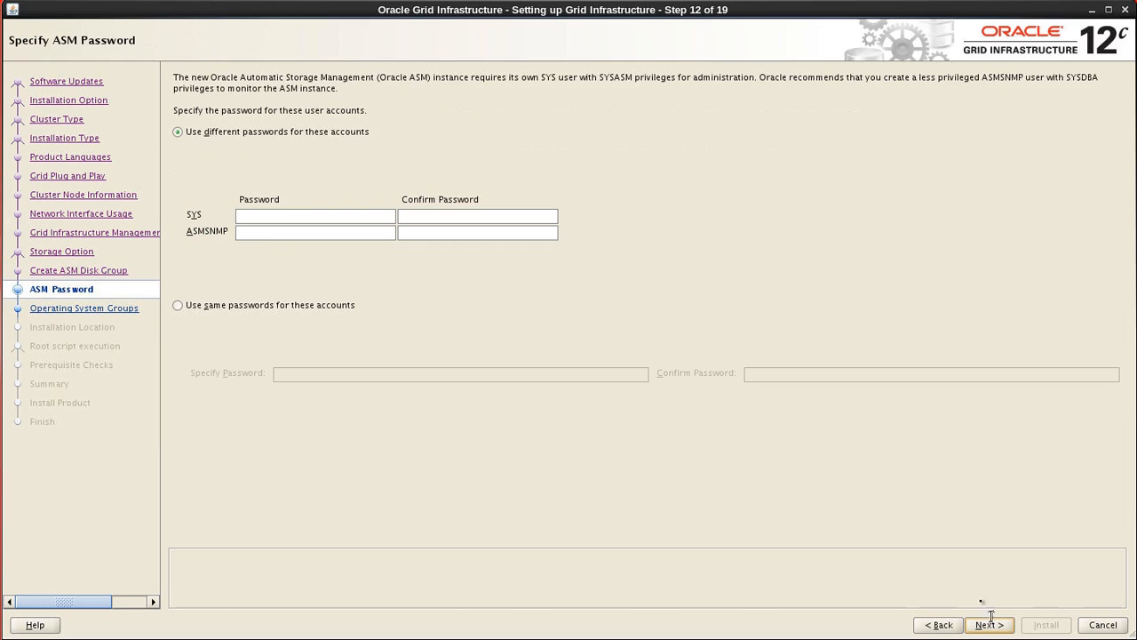
# - Use one shared password for SYS and ASMSNMP, entering and confirming it
pyautogui.click(201, 306)
pyautogui.click(302, 374)
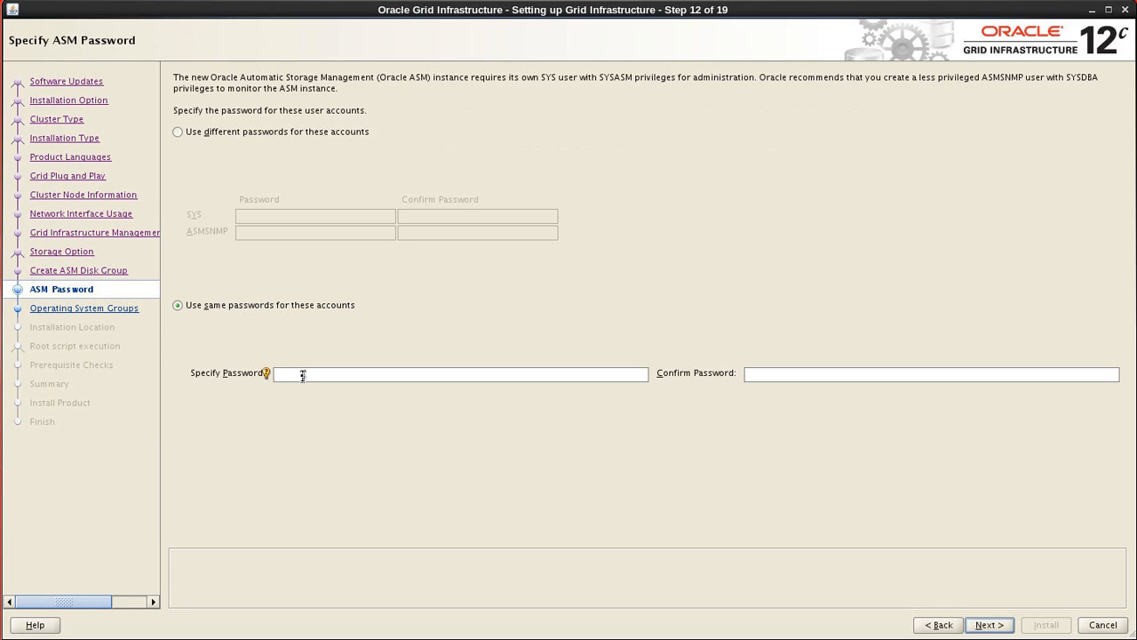
pyautogui.write('•••••')
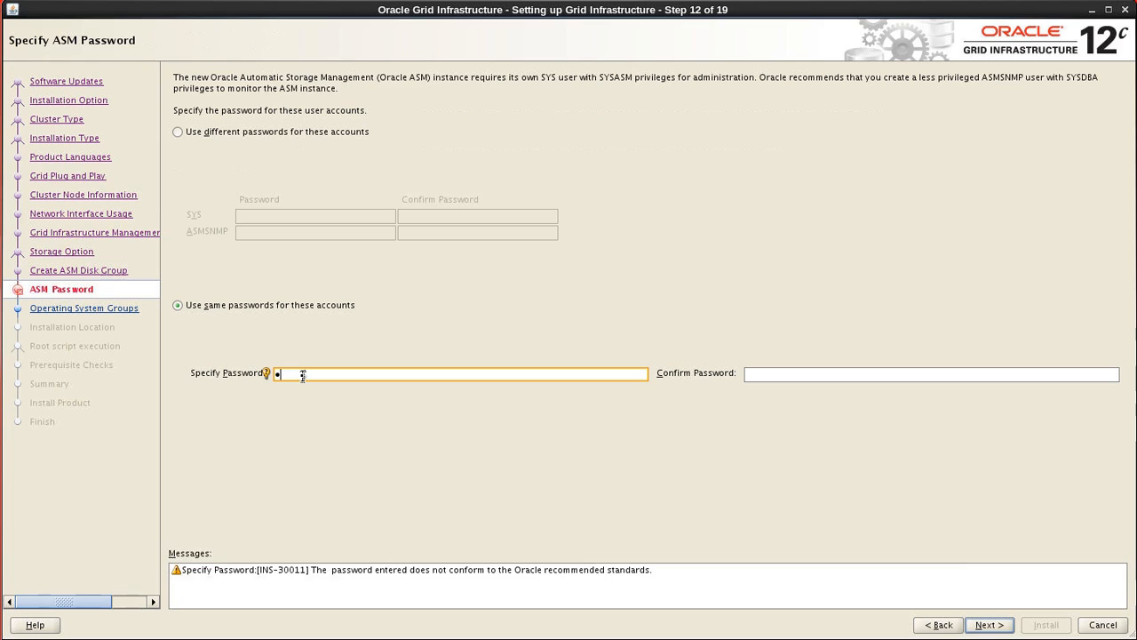
pyautogui.write('•••')
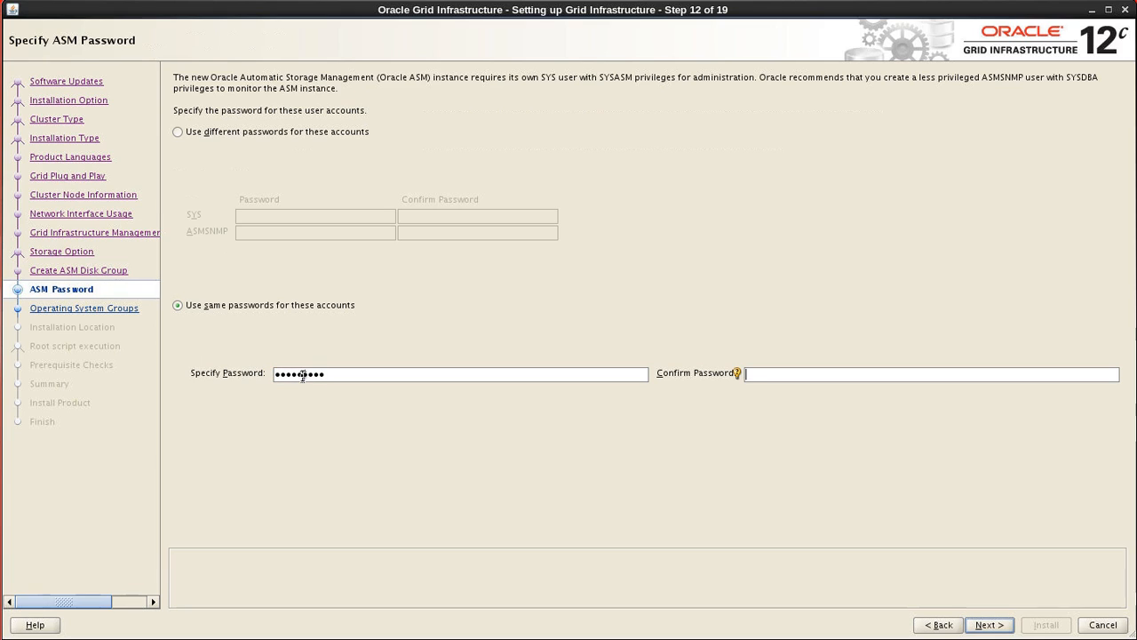
pyautogui.press('Tab')
pyautogui.write('•••••••••')
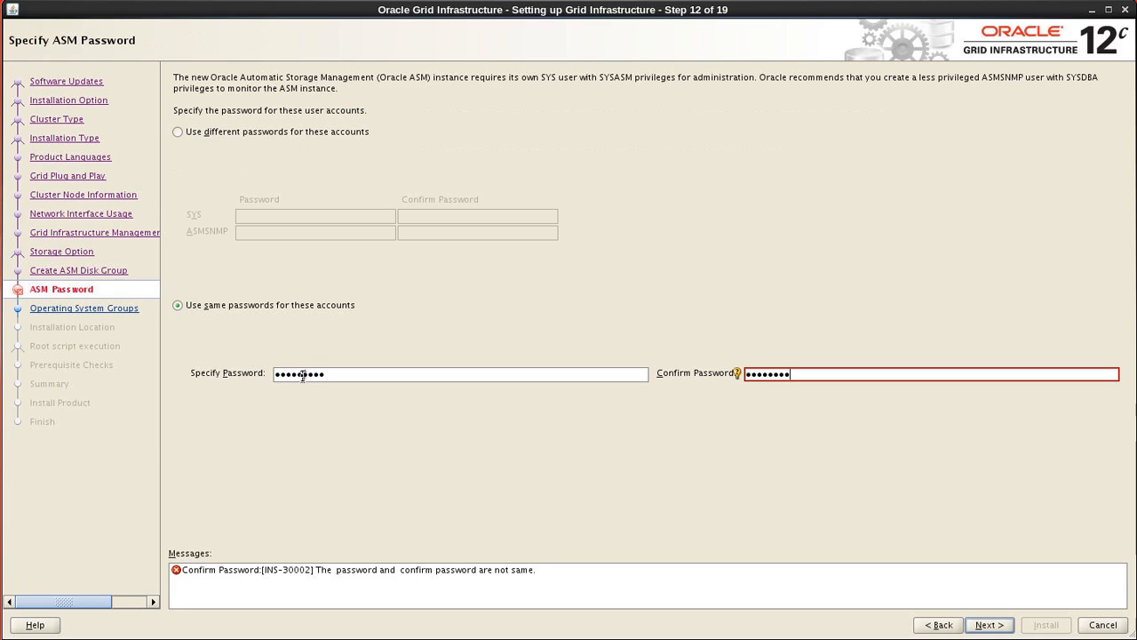
pyautogui.click(980, 626)
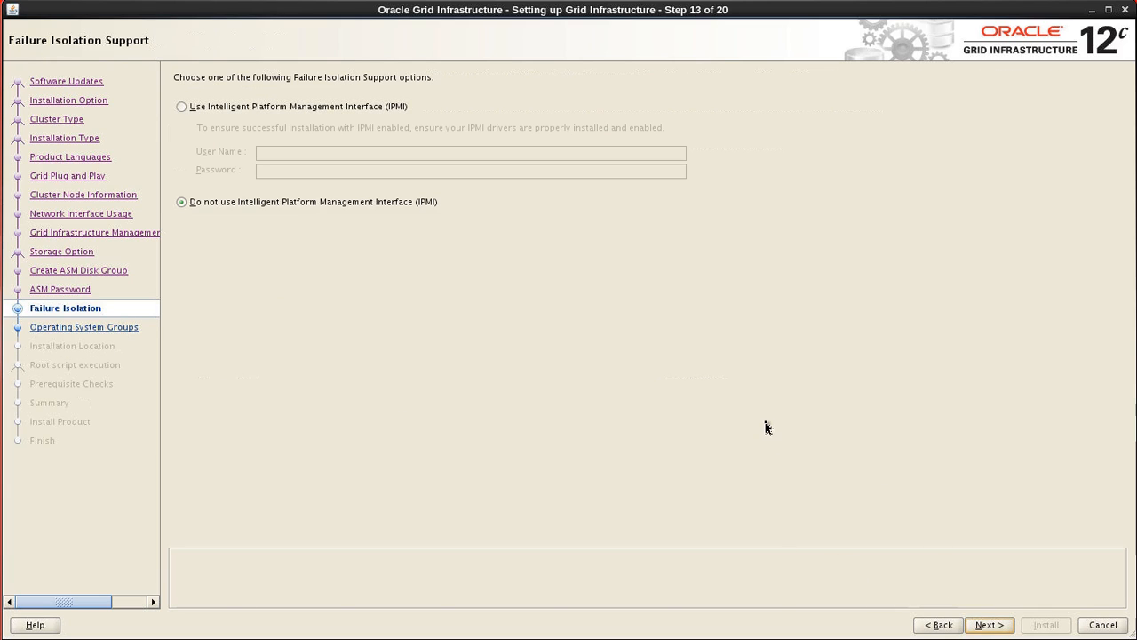
# - Choose not to use IPMI and continue to the Privileged Operating System Groups step
pyautogui.click(183, 203)
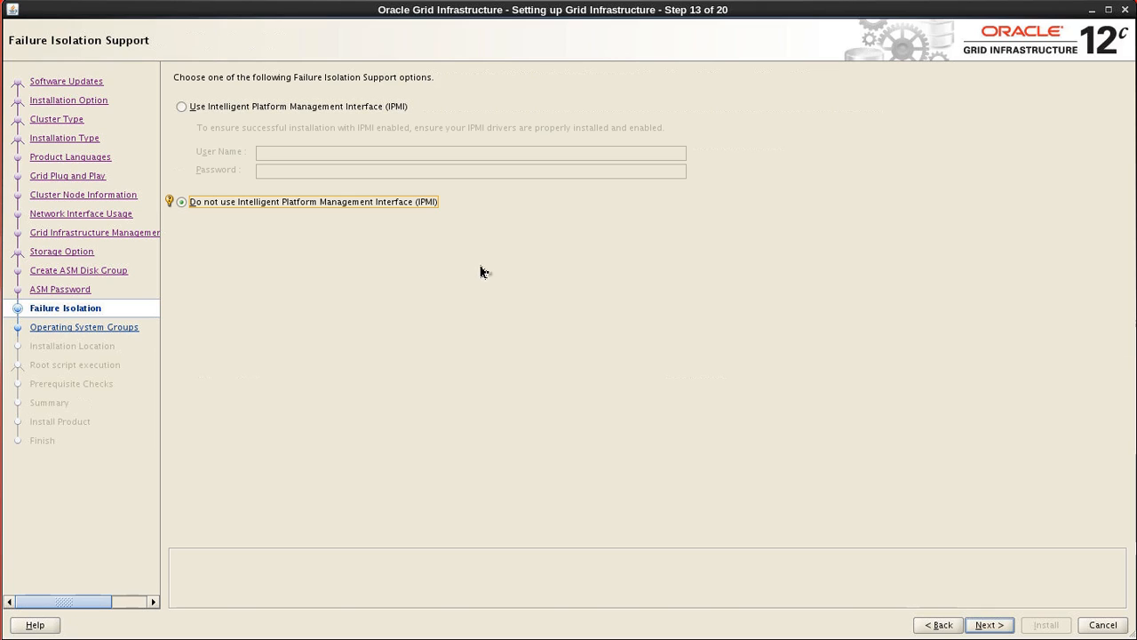
pyautogui.click(989, 626)
pyautogui.click(993, 626)
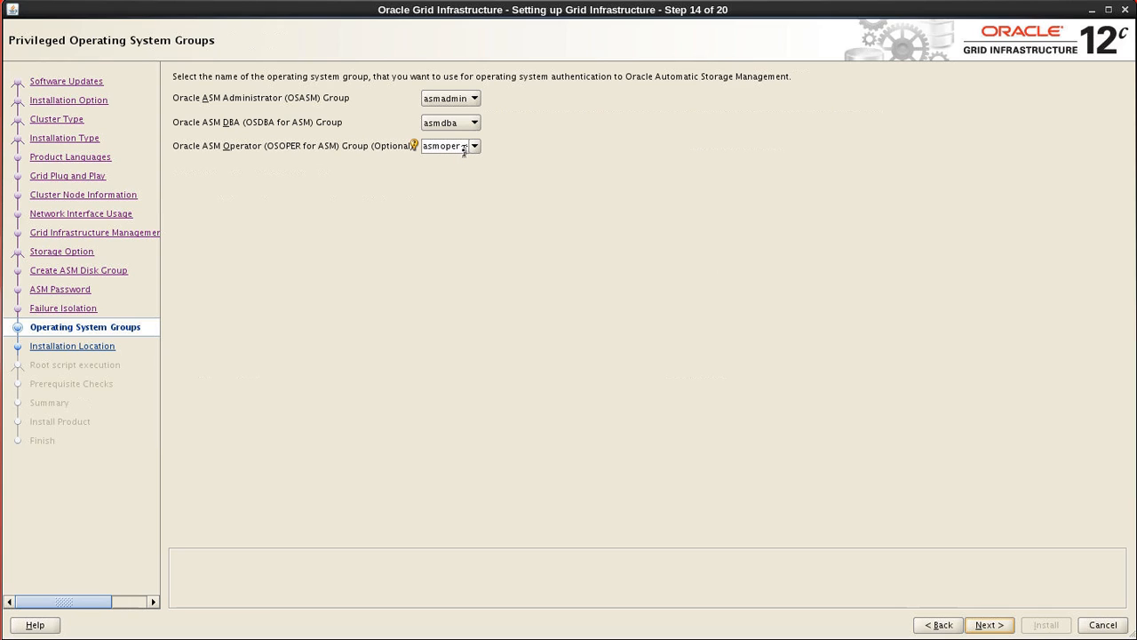
# - Keep the asmadmin/asmdba/asmoper groups and set the software location to /u01/app/12.1.0.1/grid
pyautogui.click(995, 625)
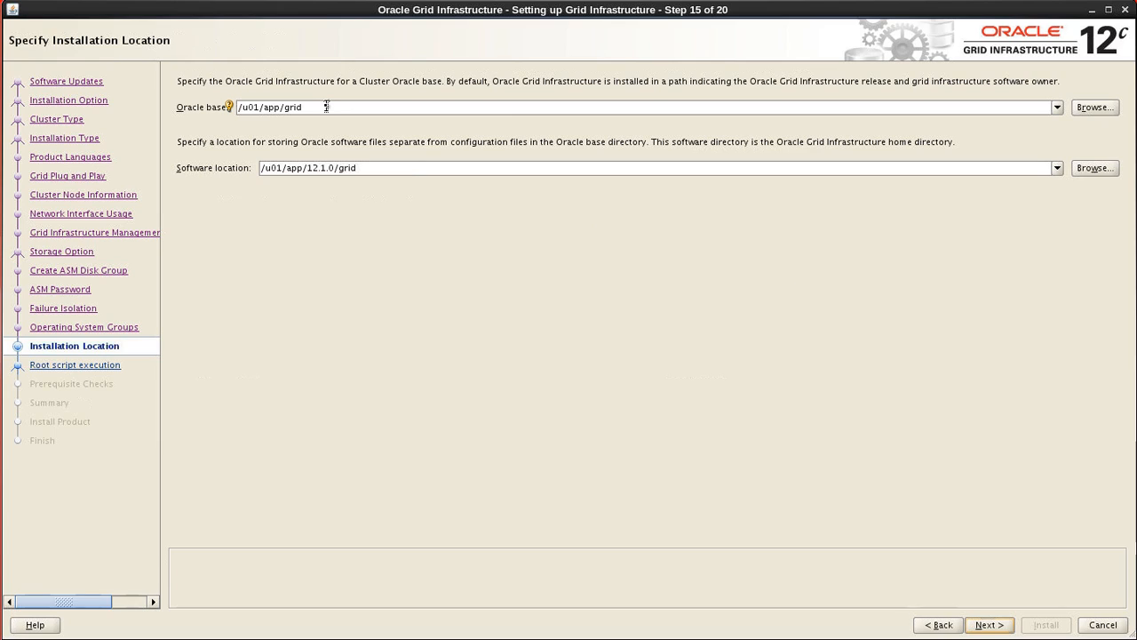
pyautogui.moveTo(261, 168); pyautogui.dragTo(786, 281)
pyautogui.write('/u01/app/')
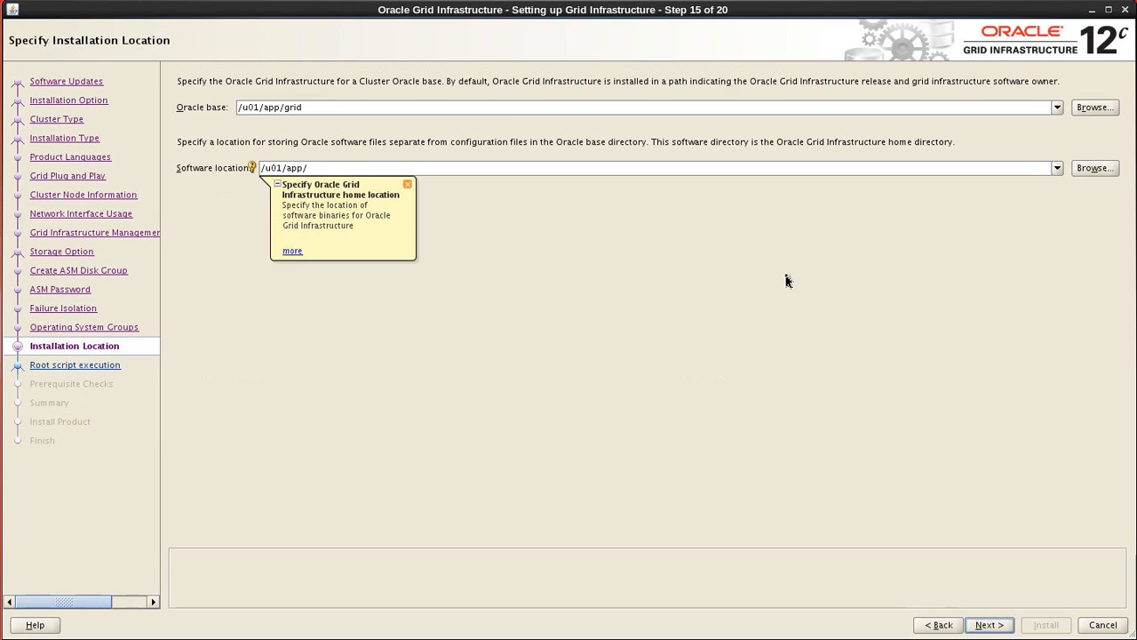
pyautogui.write('12.1.0.1/grid')
pyautogui.click(408, 185)
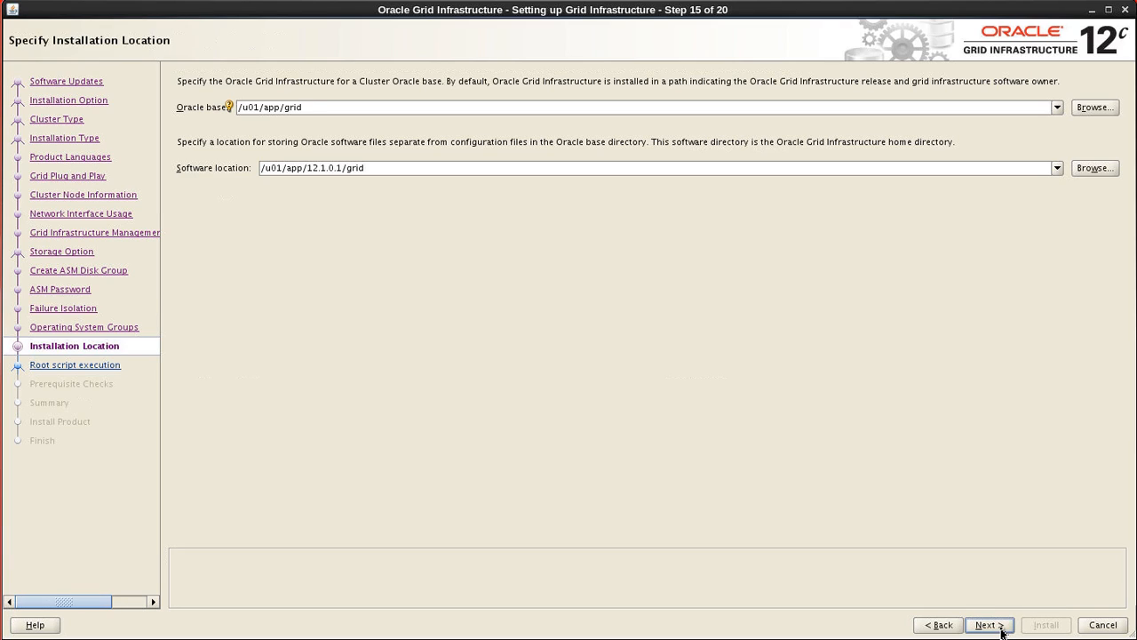
pyautogui.click(1002, 630)
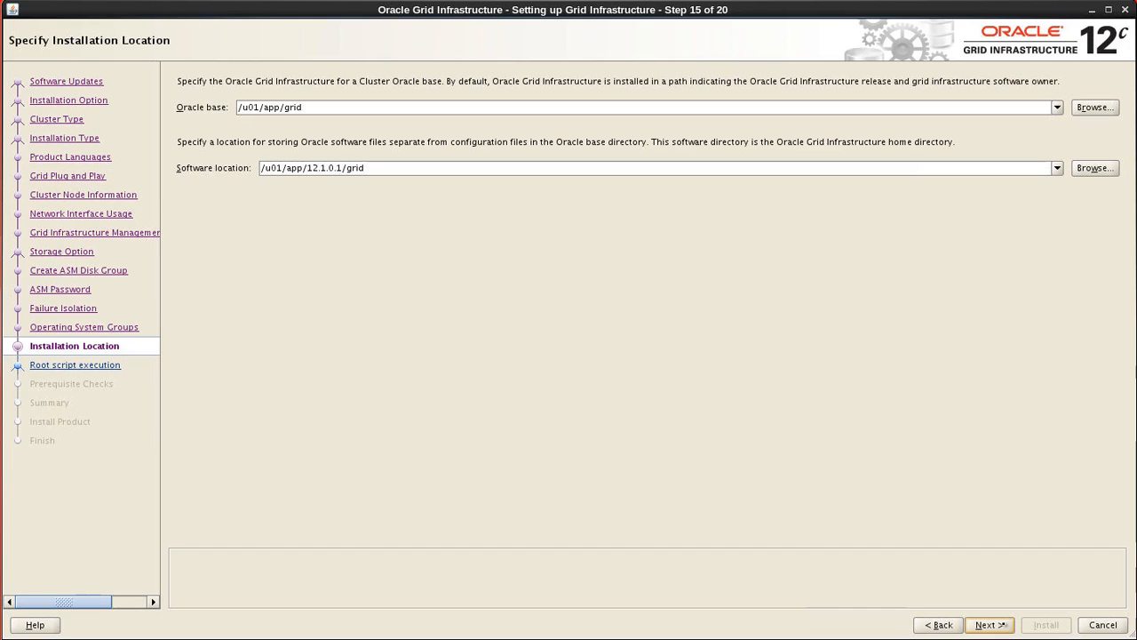
pyautogui.click(1003, 626)
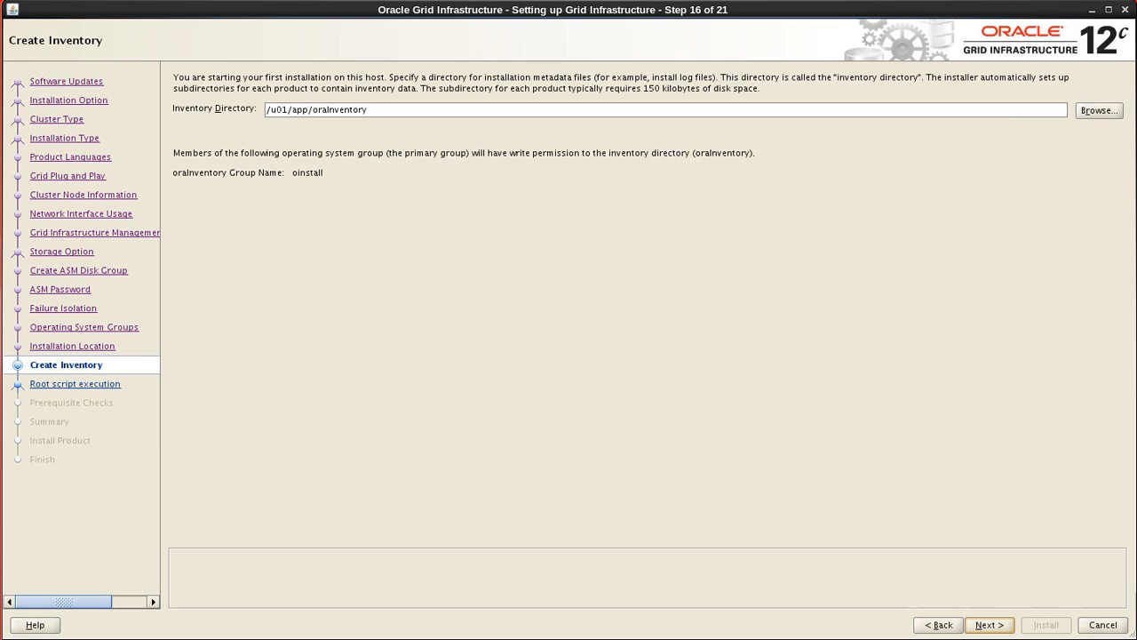
# - Keep /u01/app/oraInventory as the inventory directory and continue to root script configuration
pyautogui.click(468, 114)
pyautogui.click(988, 625)
pyautogui.click(984, 627)
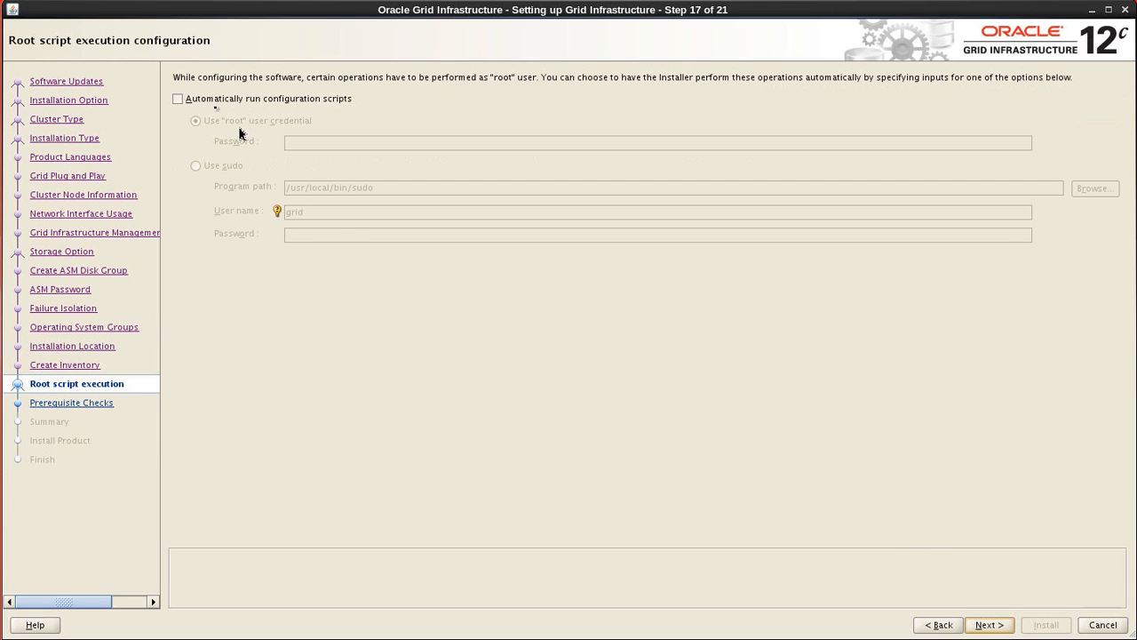
# - Enable automatic configuration scripts with the root user credential, entering the root password
pyautogui.click(176, 99)
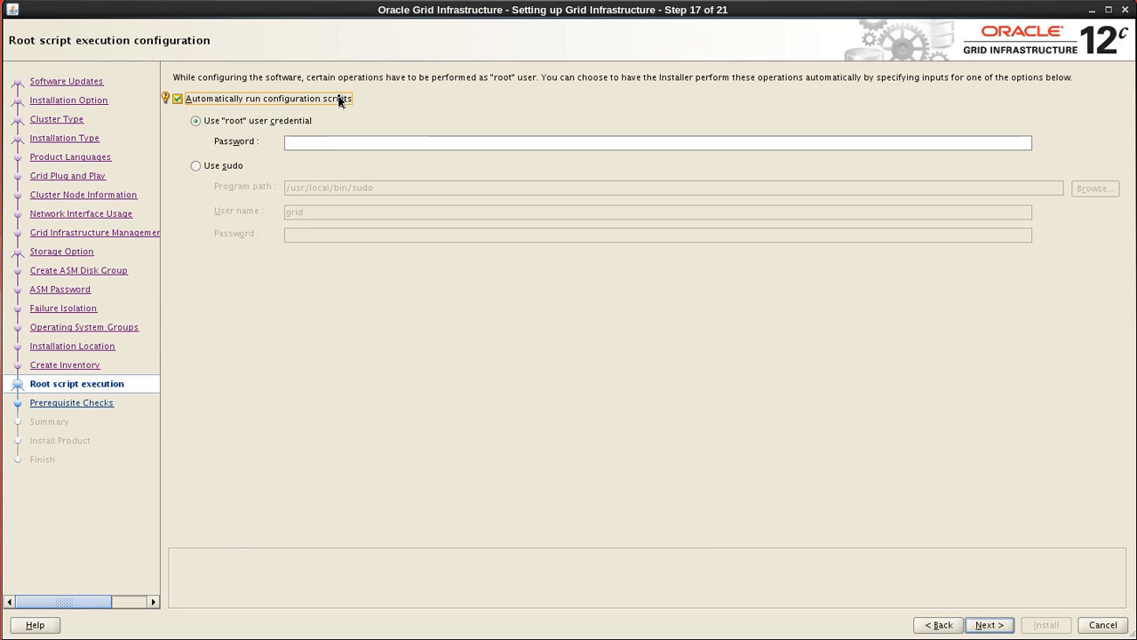
pyautogui.click(306, 142)
pyautogui.click(305, 142)
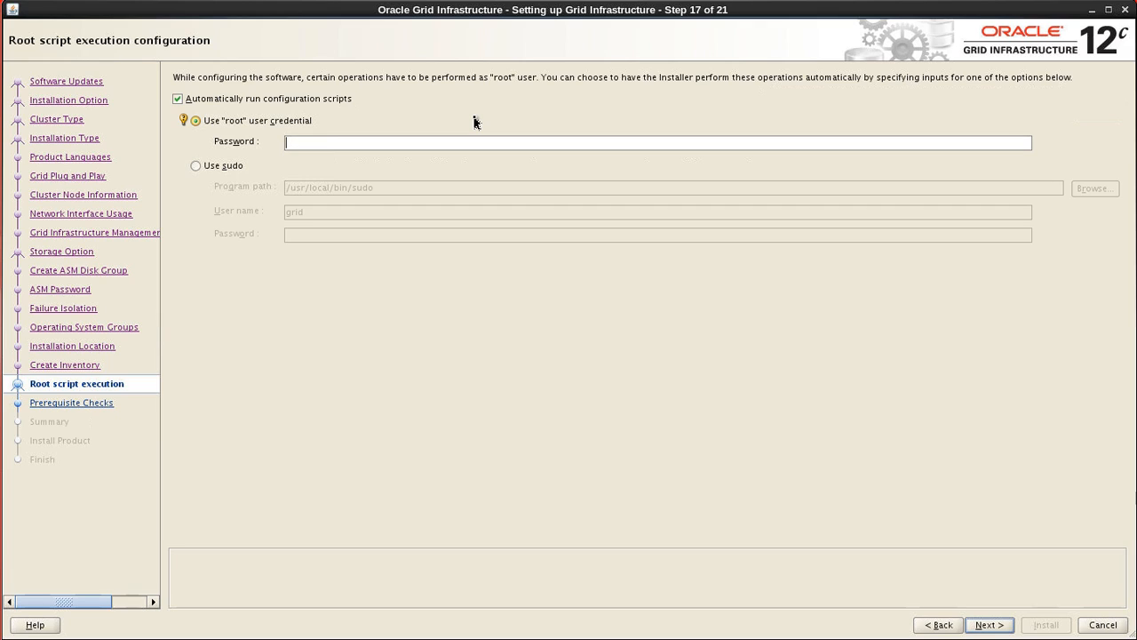
pyautogui.write('****')
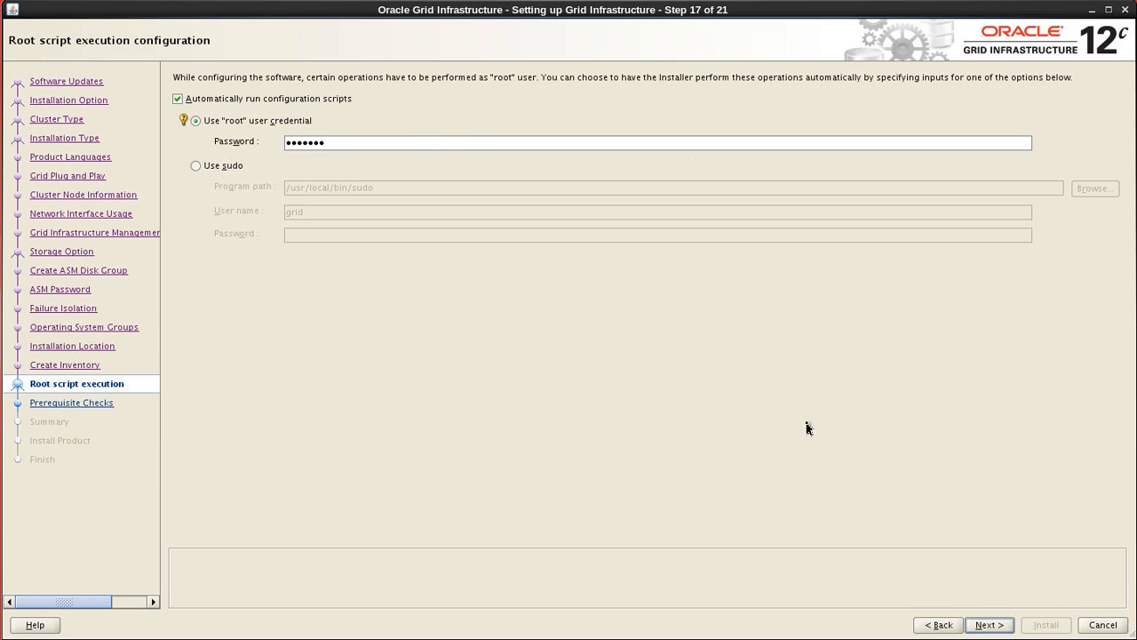
pyautogui.click(986, 628)
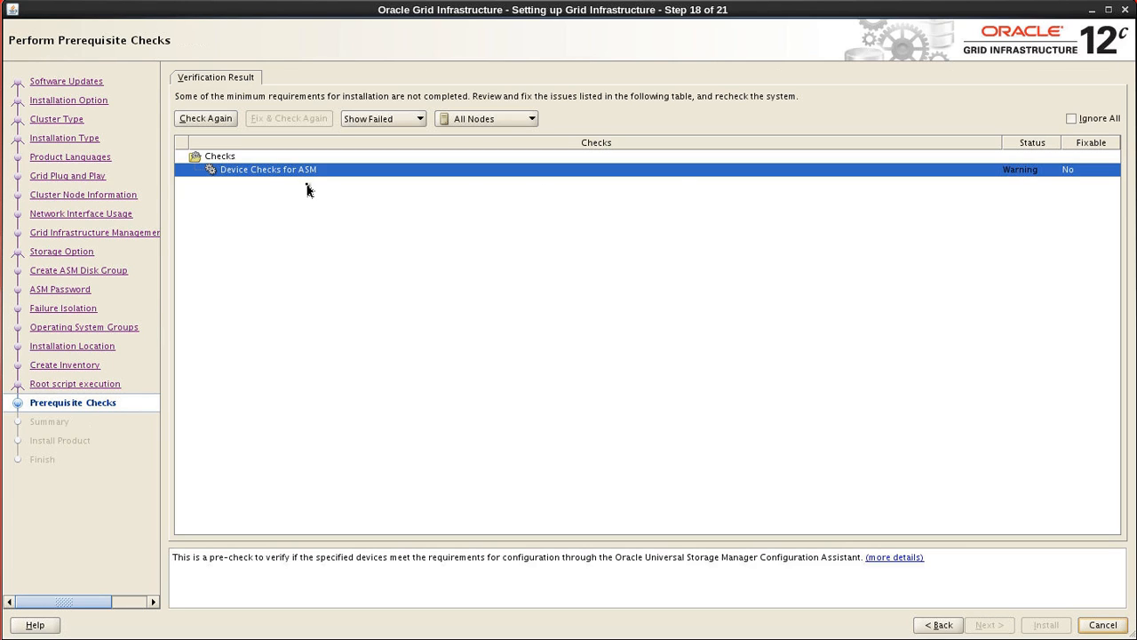
pyautogui.click(889, 558)
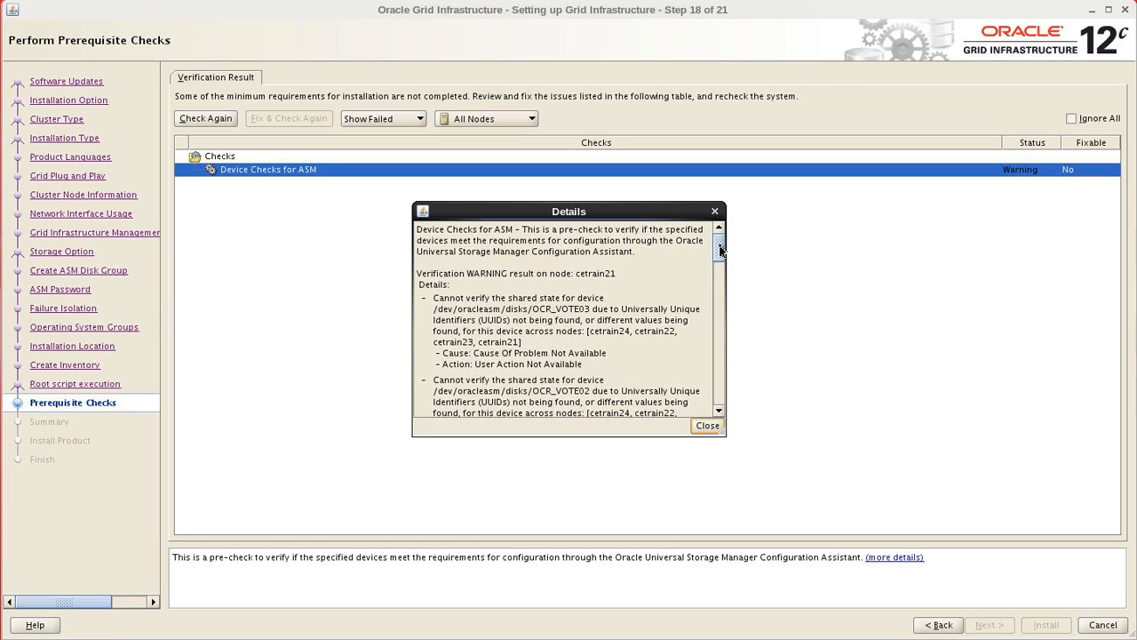
pyautogui.moveTo(720, 251); pyautogui.dragTo(720, 258)
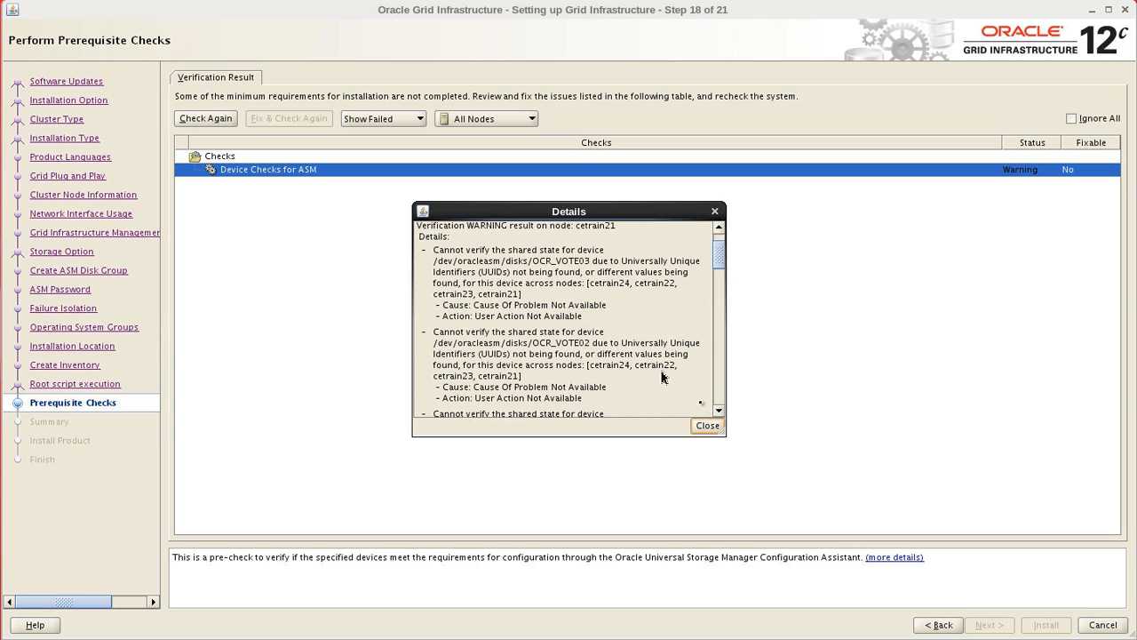
pyautogui.moveTo(719, 266)
pyautogui.mouseDown()
pyautogui.moveTo(716, 361)
pyautogui.moveTo(715, 249)
pyautogui.mouseUp()
pyautogui.click(708, 427)
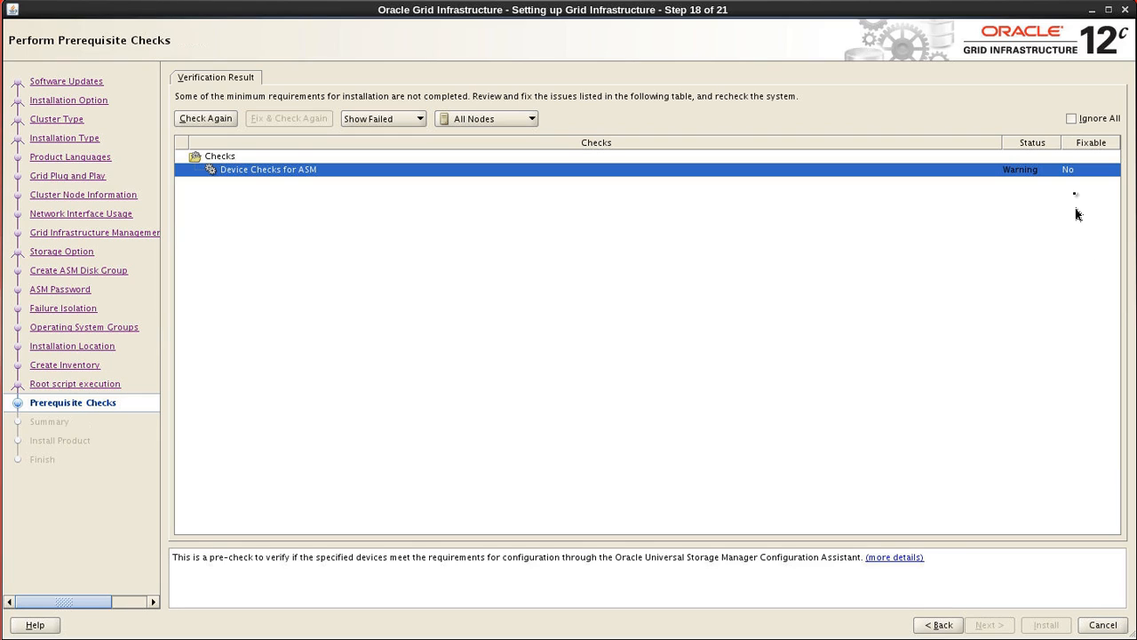
# - Ignore the Device Checks for ASM warning and confirm the INS-13016 prompt with Yes
pyautogui.click(1072, 118)
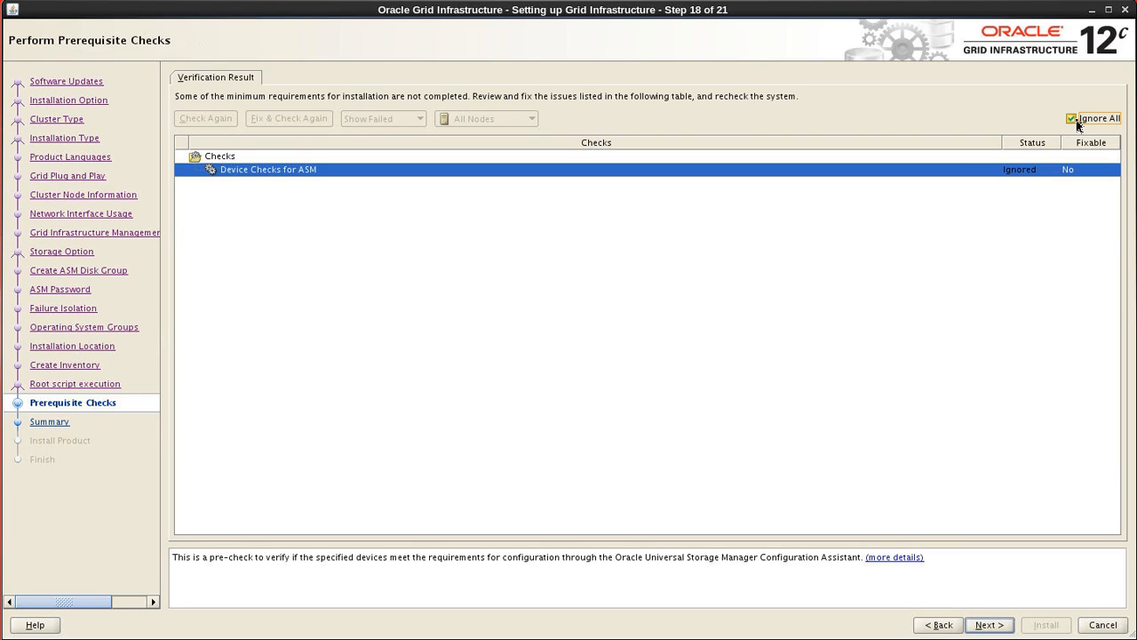
pyautogui.click(988, 625)
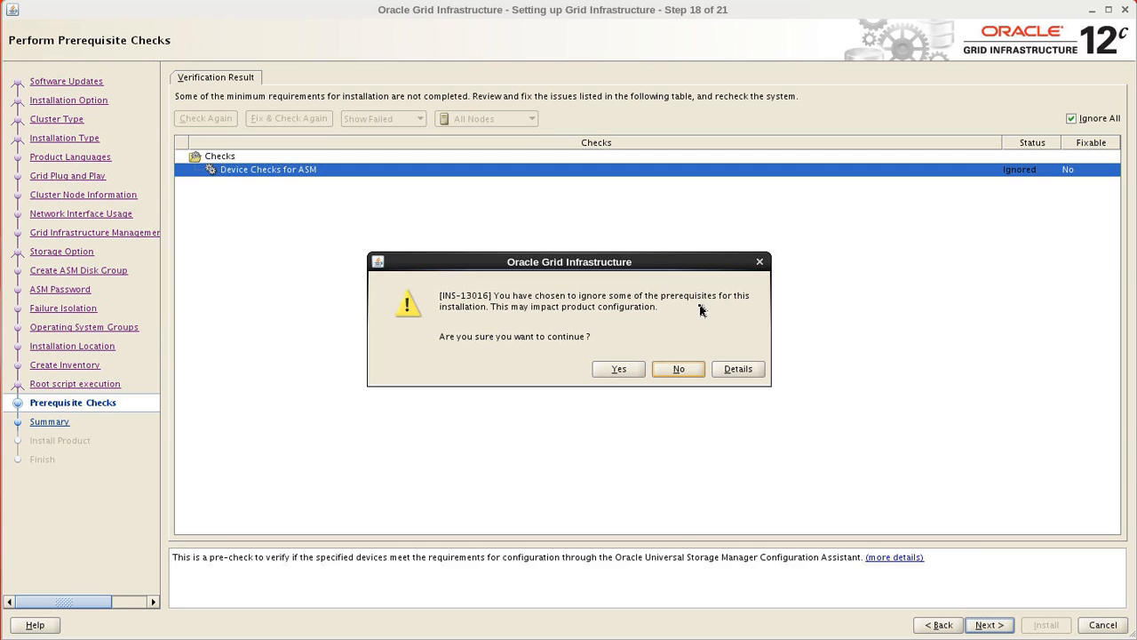
pyautogui.click(619, 371)
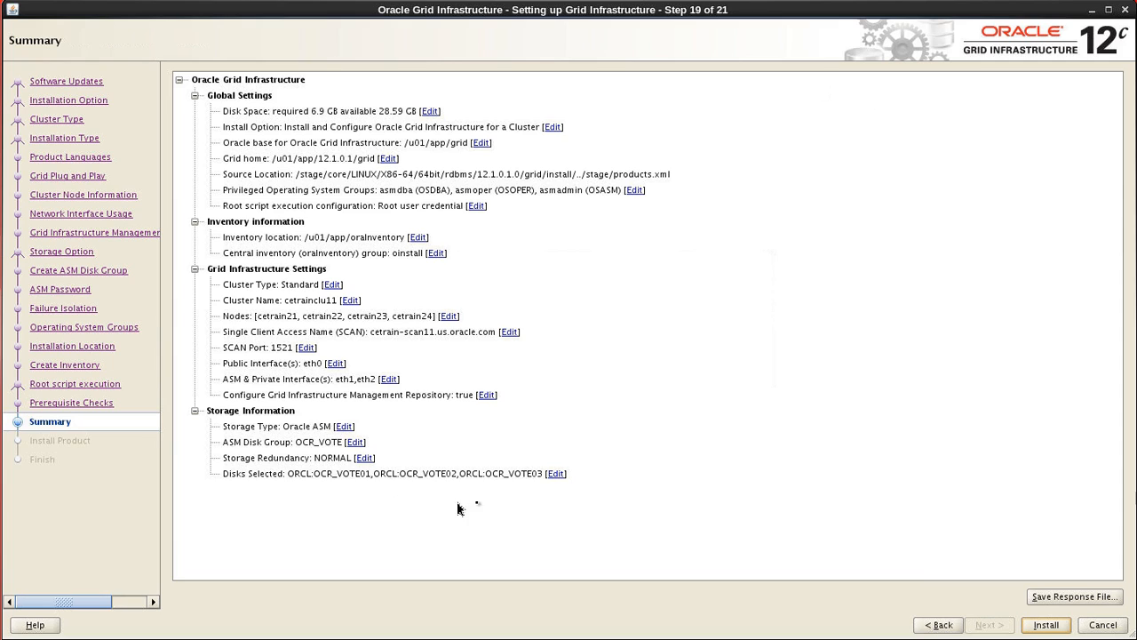
# - Start the Grid Infrastructure cluster installation from the Summary page
pyautogui.click(1049, 625)
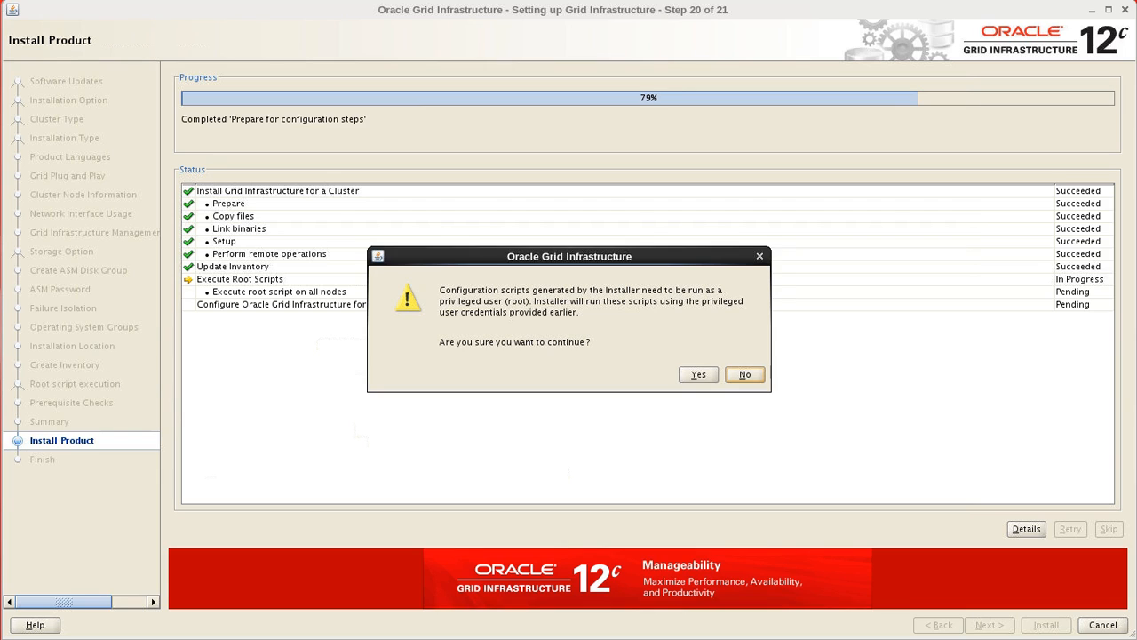
# - Confirm running the root scripts on all nodes to complete the installation
pyautogui.click(699, 375)
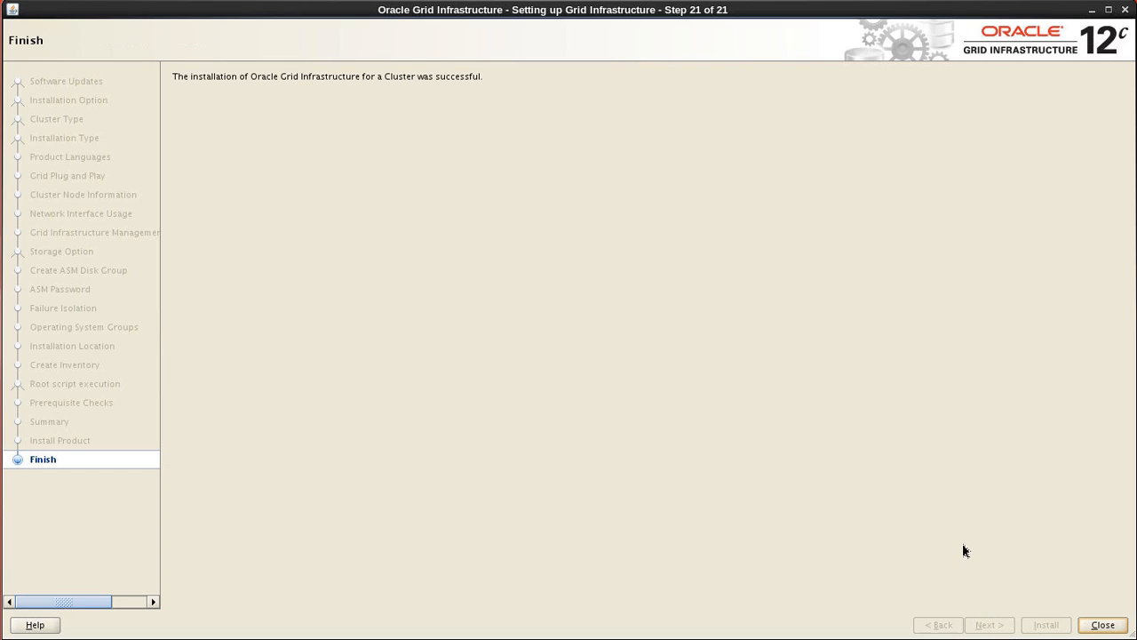
# - Close the Oracle Grid Infrastructure 12c installer from its Finish page after the successful cluster installation
pyautogui.click(1101, 627)
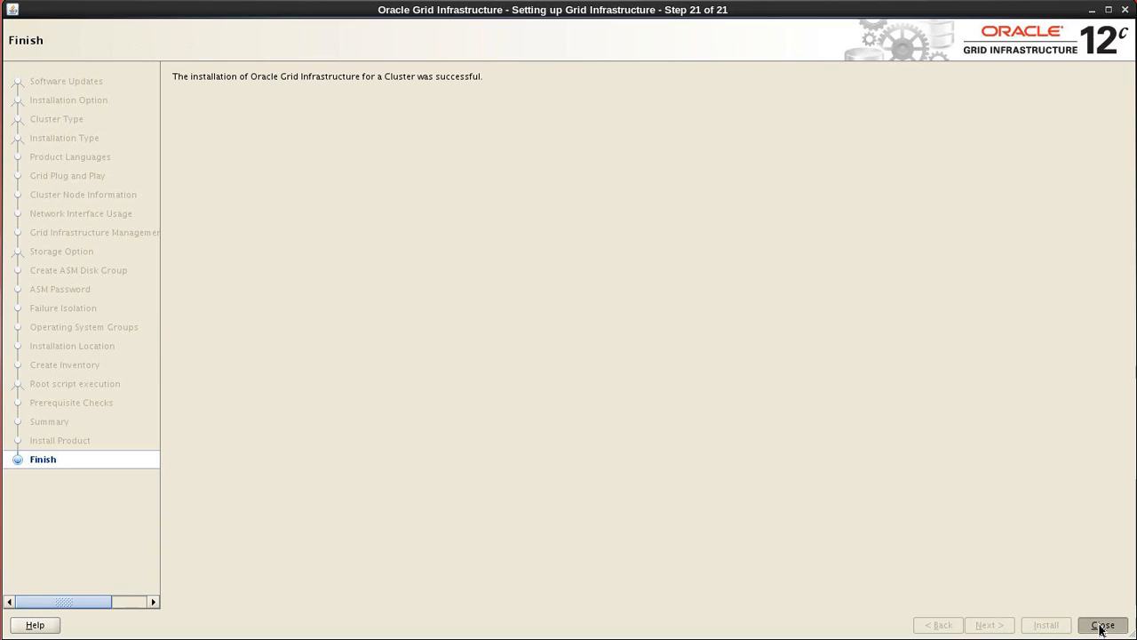